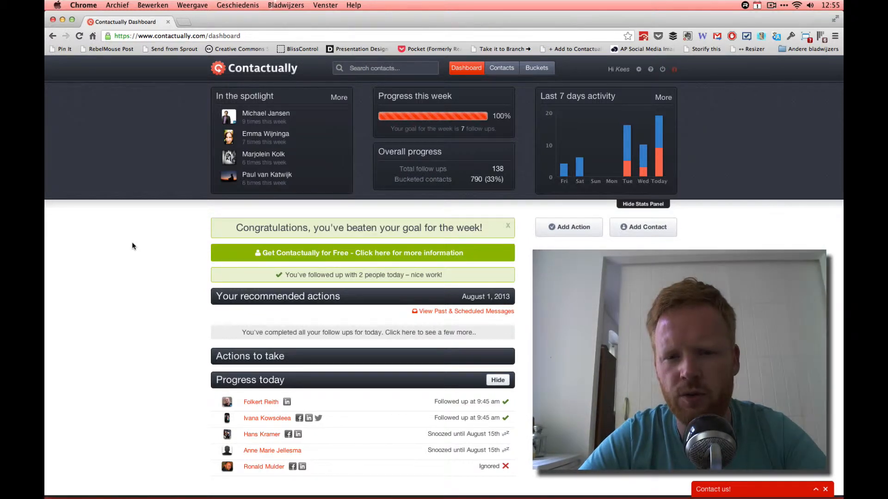
Open Settings and browse the Articles & Feeds, Email Accounts and Plans pages
left_click(638, 71)
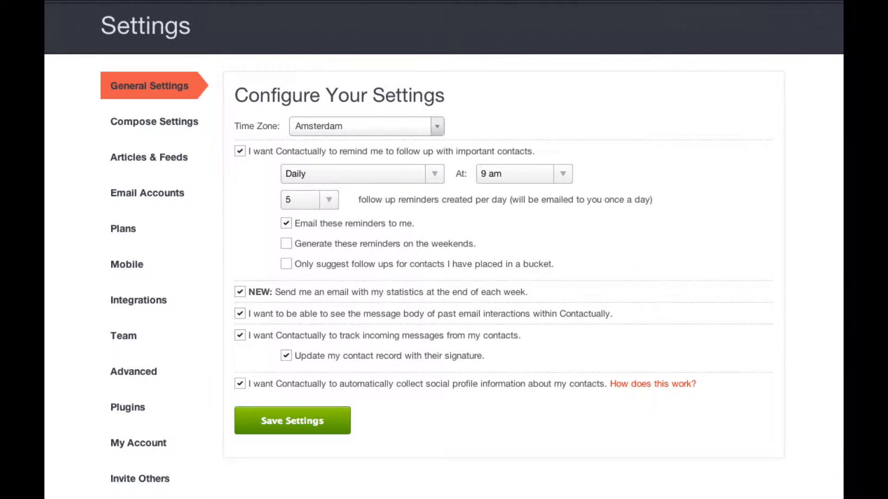
left_click(171, 124)
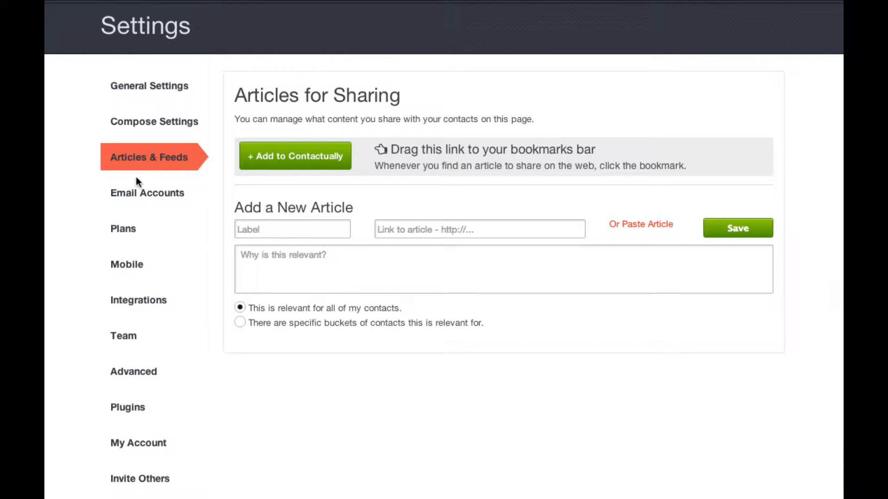
left_click(119, 196)
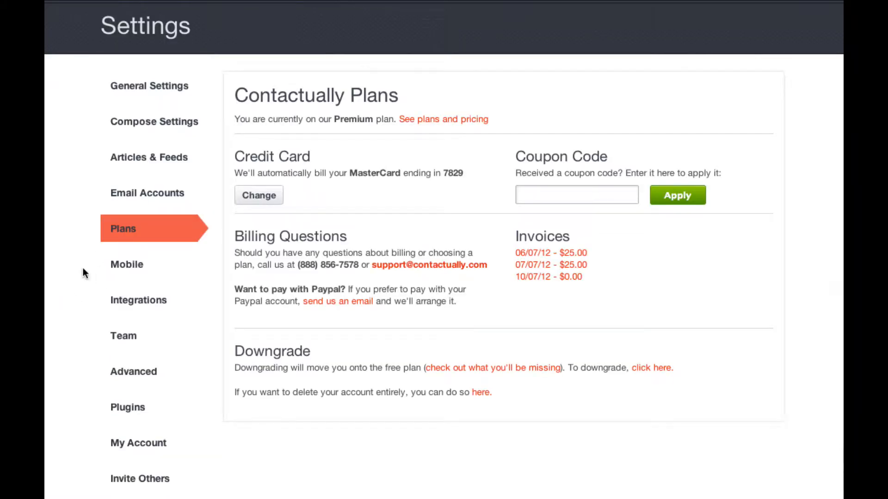
scroll(87, 254, "down", 3)
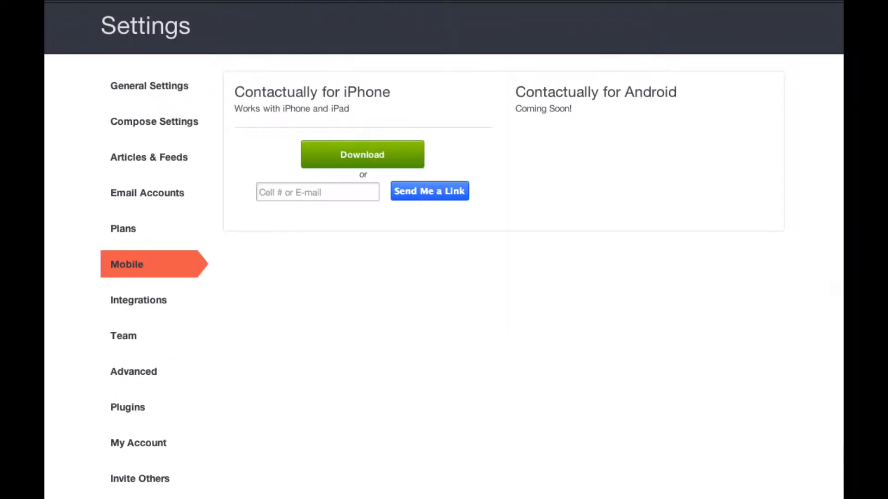
Scroll through the Mobile settings and look over the CRM Integrations page
scroll(444, 250, "down", 3)
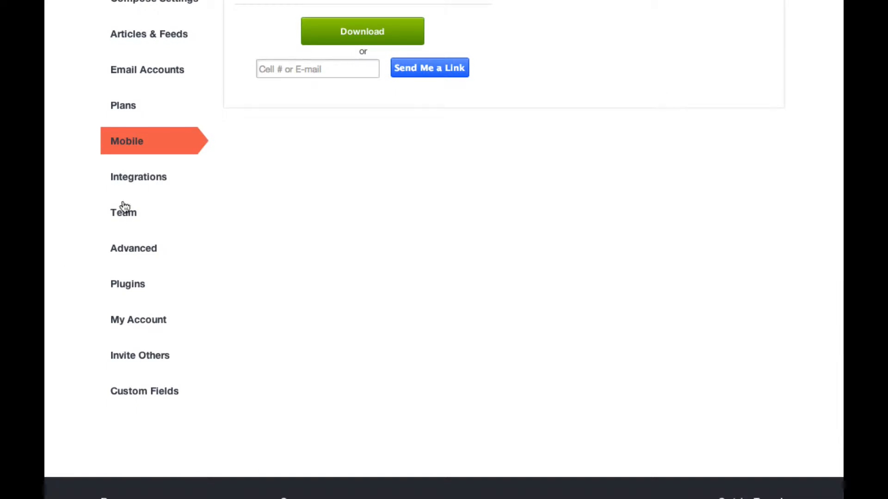
scroll(139, 185, "up", 1)
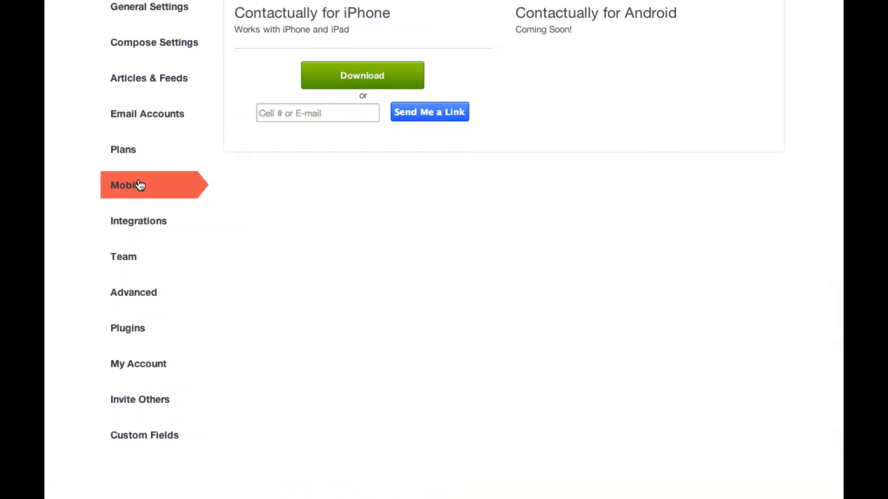
left_click(151, 222)
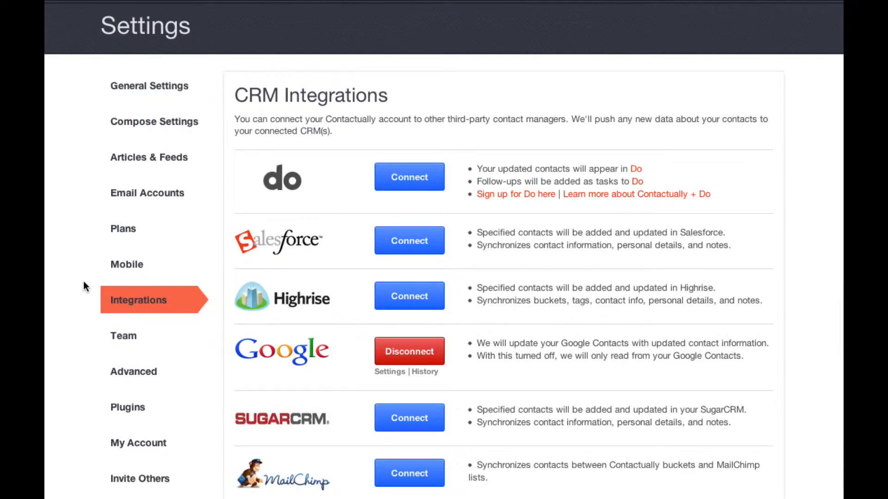
scroll(83, 281, "down", 3)
scroll(83, 282, "up", 3)
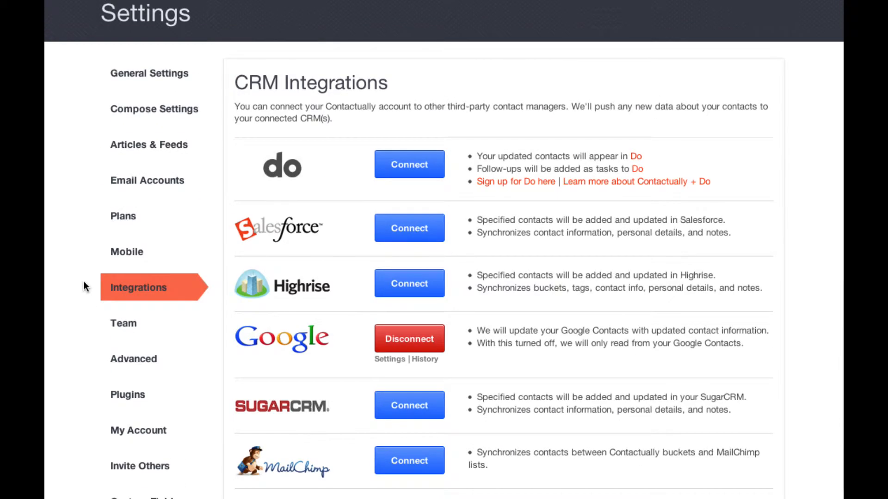
scroll(83, 281, "down", 3)
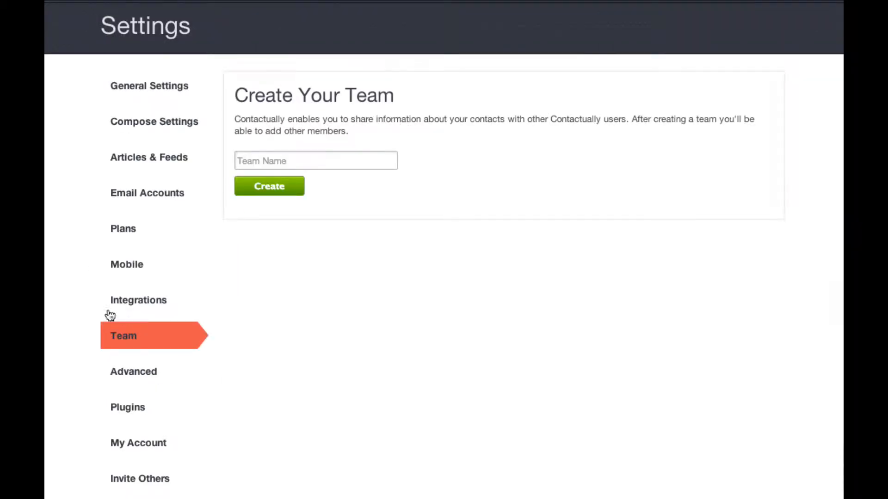
Review the CRM integrations and Team settings, ending on the Advanced email aliases page
left_click(147, 303)
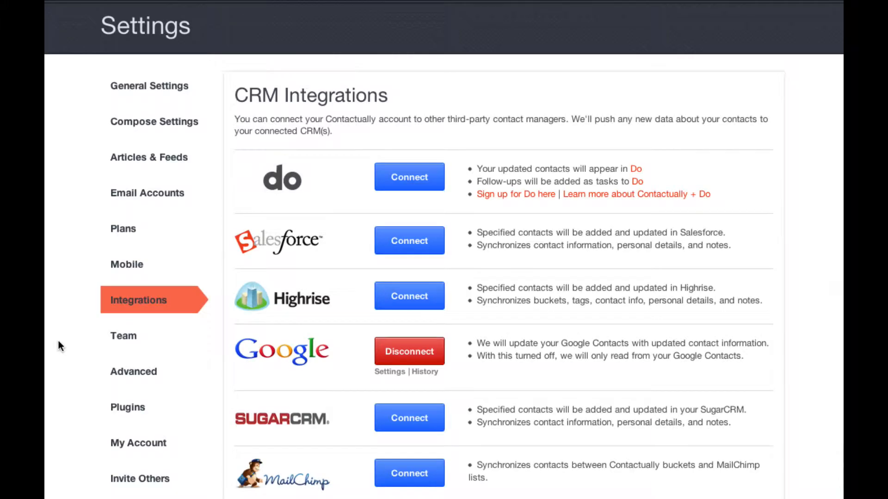
scroll(66, 316, "down", 3)
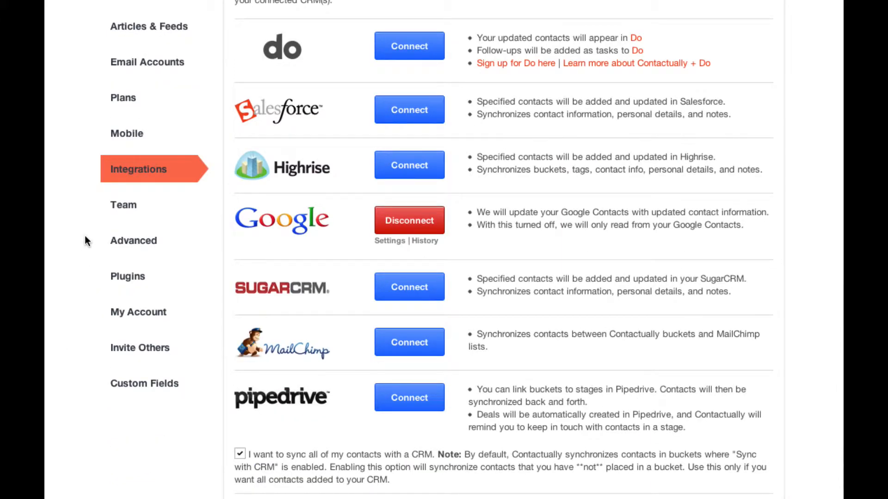
scroll(84, 235, "down", 6)
scroll(84, 235, "up", 7)
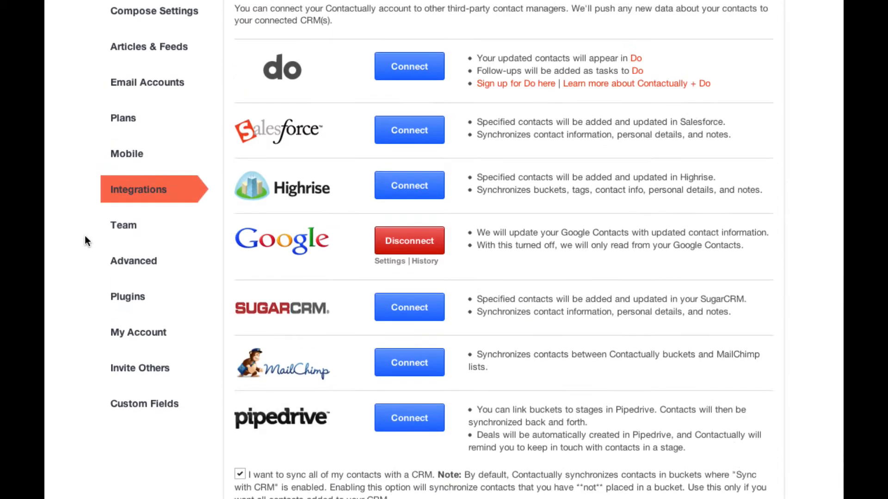
scroll(85, 235, "down", 9)
scroll(85, 240, "down", 1)
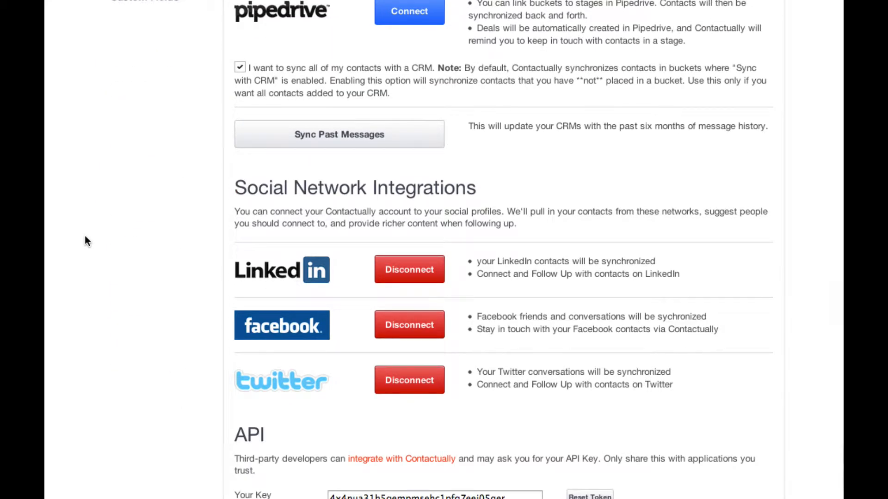
scroll(85, 235, "up", 10)
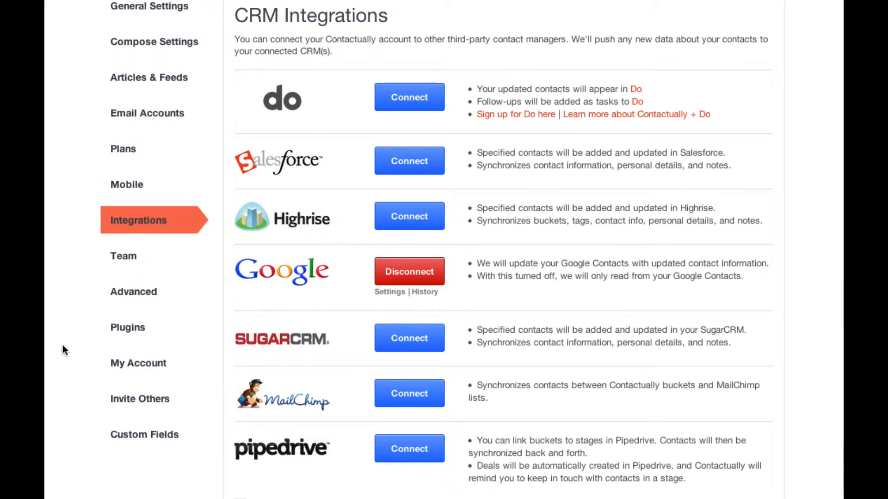
scroll(93, 311, "down", 2)
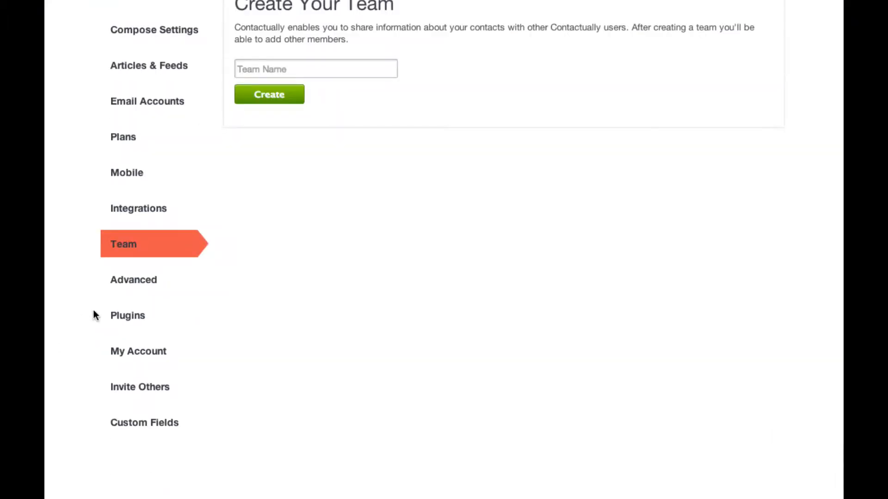
left_click(143, 281)
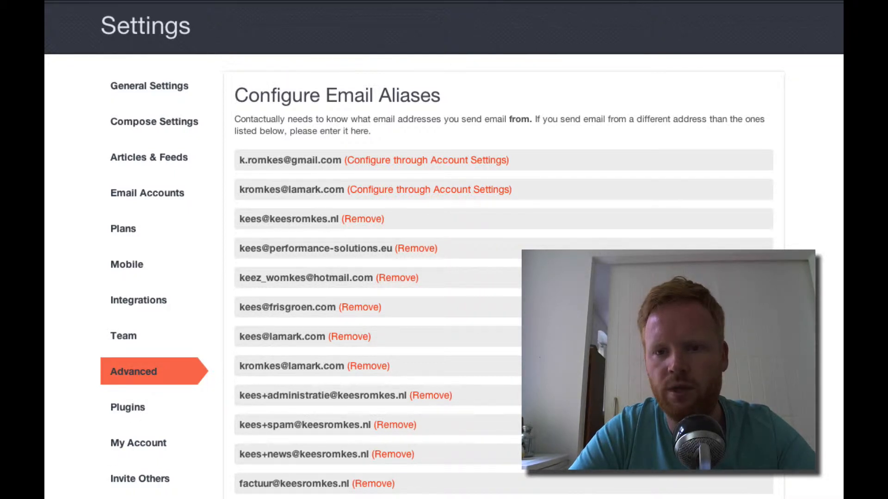
Browse the Plugins, My Account and Invite Others settings, then go to Custom Fields
left_click(128, 407)
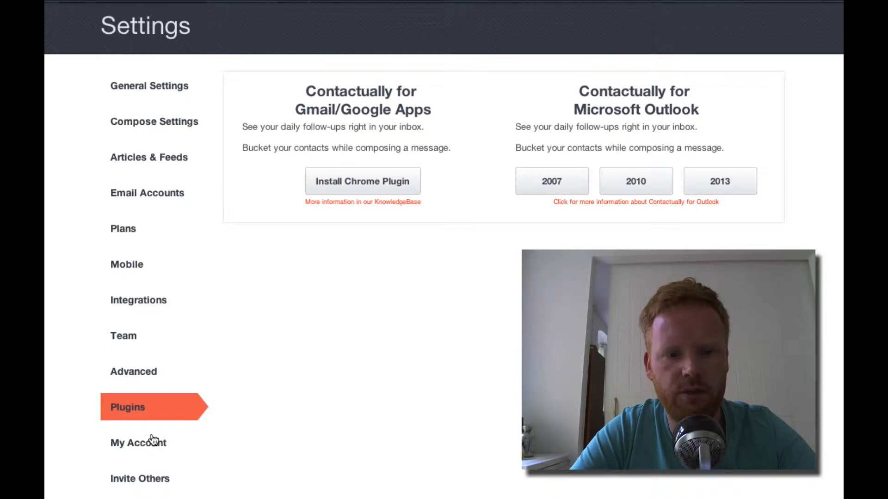
left_click(146, 452)
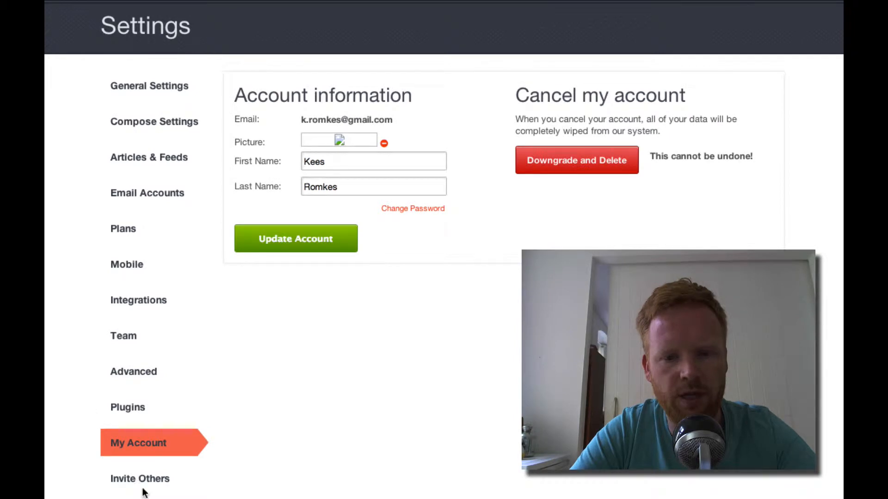
left_click(171, 479)
scroll(65, 407, "down", 3)
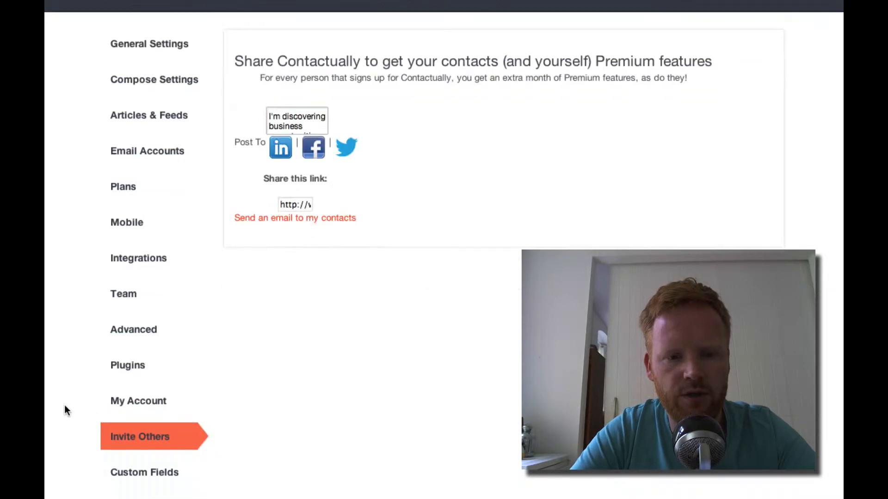
left_click(156, 402)
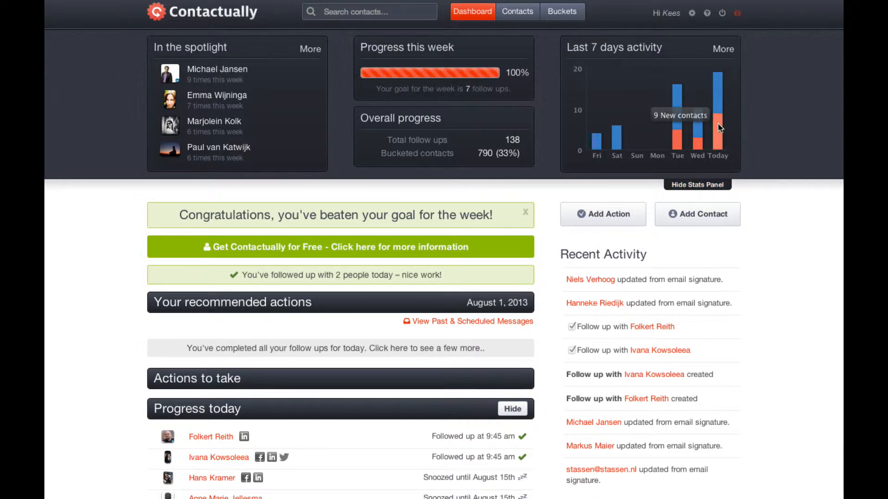
Collapse the dashboard stats panel and load a few more recommended follow-ups
mouse_move(680, 126)
left_click(711, 186)
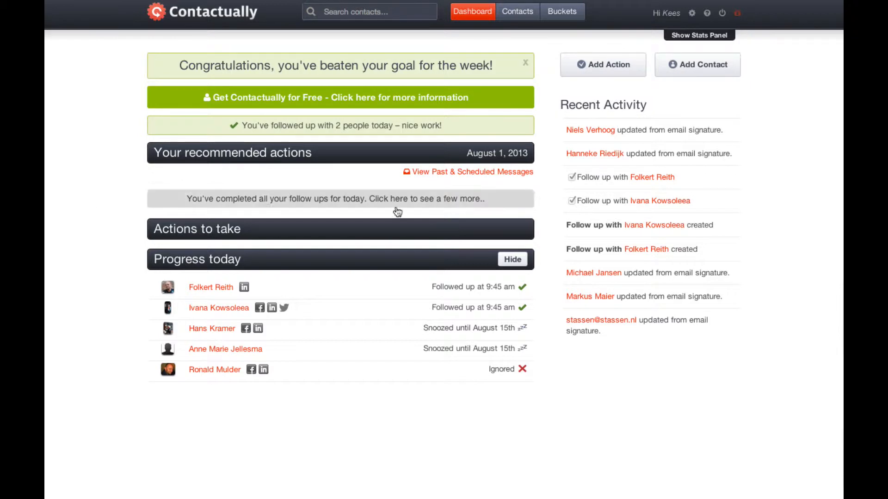
left_click(443, 199)
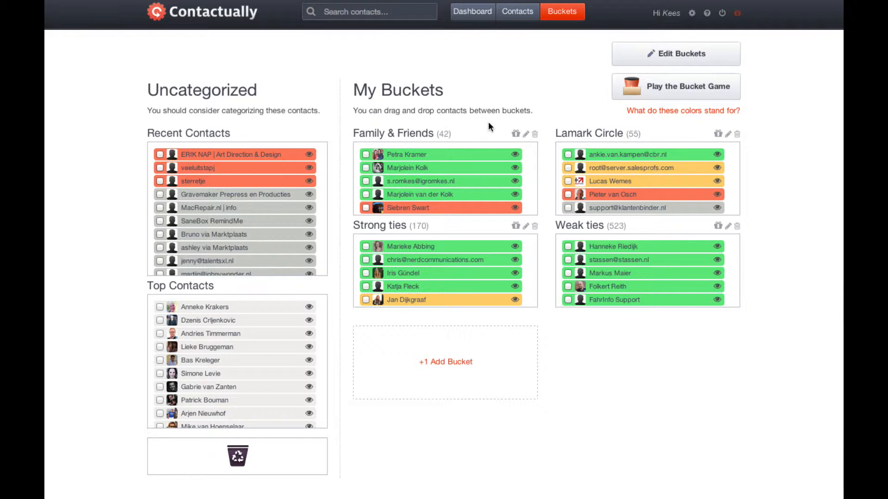
Keep the Family & Friends bucket at a 45-day reminder interval and save it
left_click(526, 135)
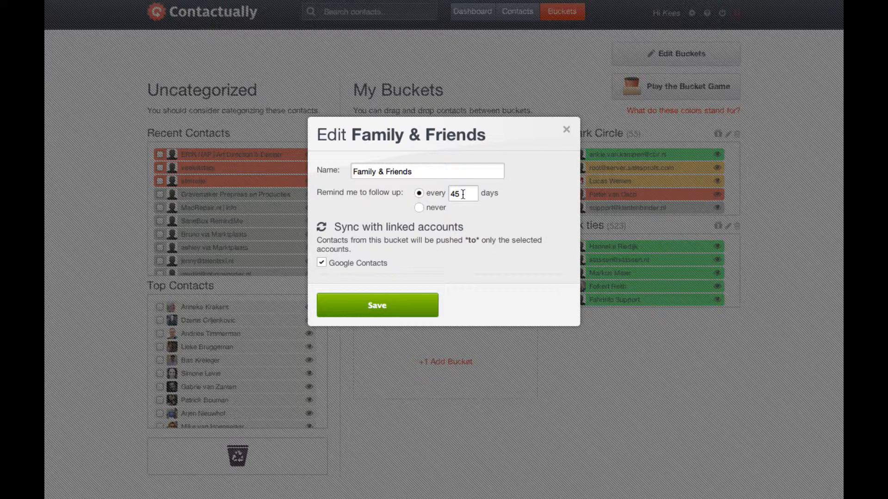
left_click(387, 313)
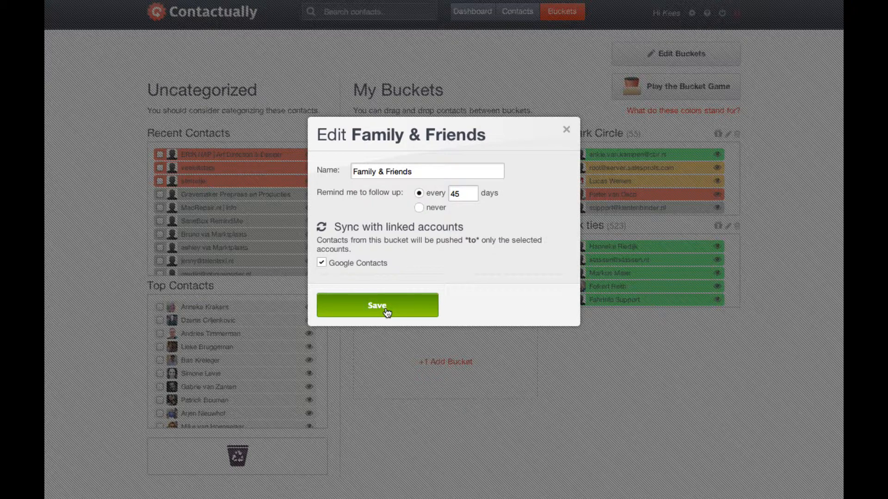
left_click(387, 313)
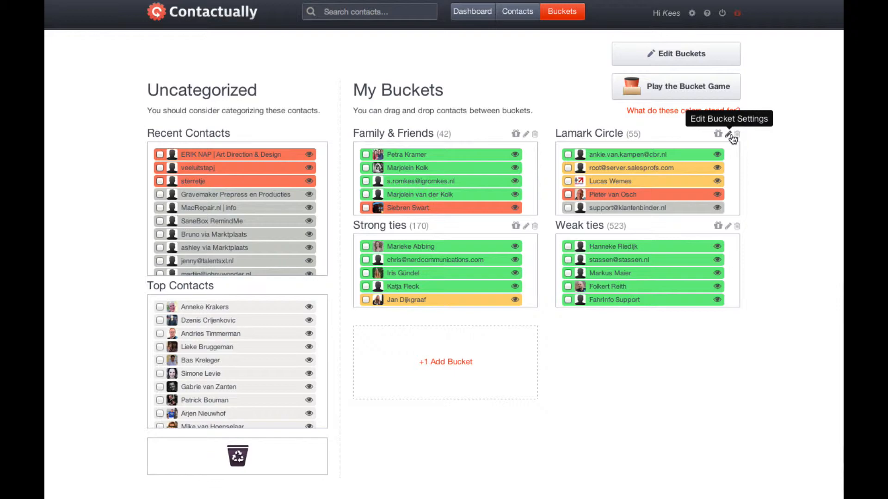
Check the Lamark Circle, Strong ties and Weak ties reminder settings without changing them
left_click(730, 134)
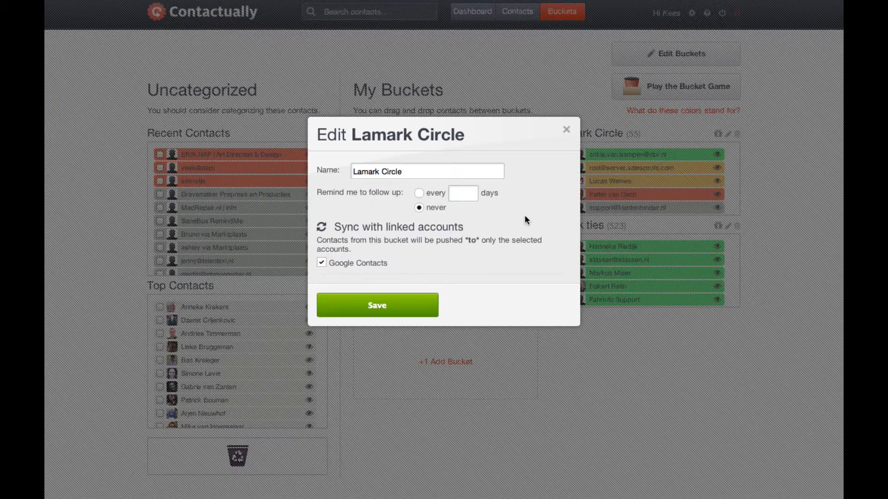
left_click(566, 132)
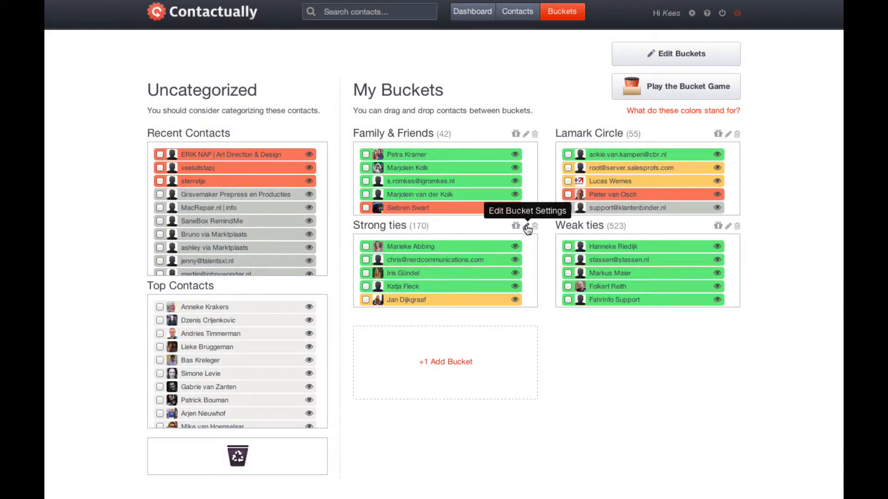
left_click(527, 227)
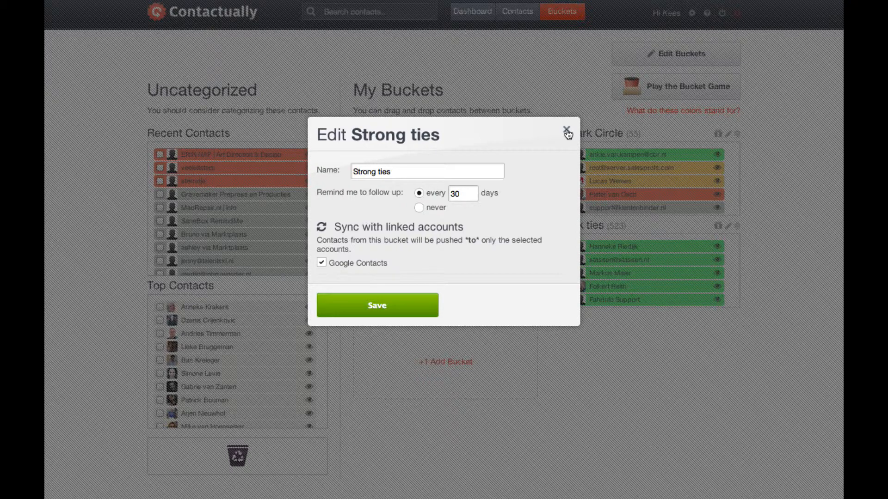
left_click(566, 131)
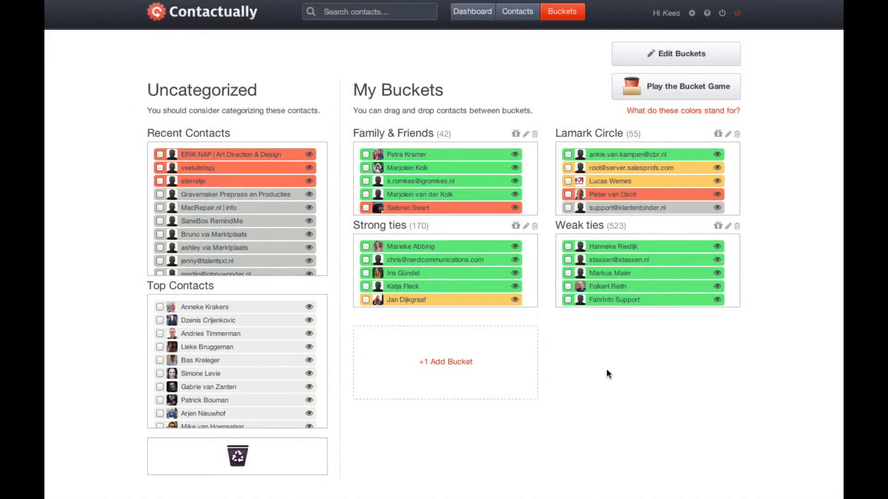
left_click(727, 226)
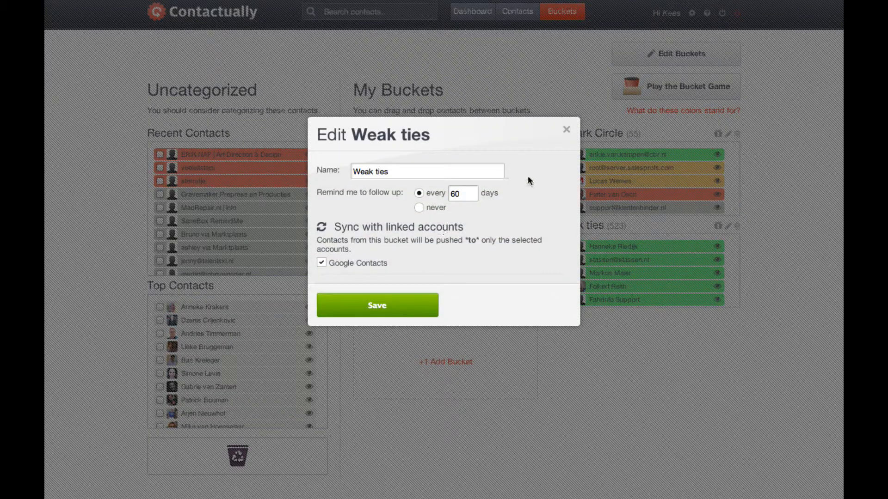
left_click(566, 131)
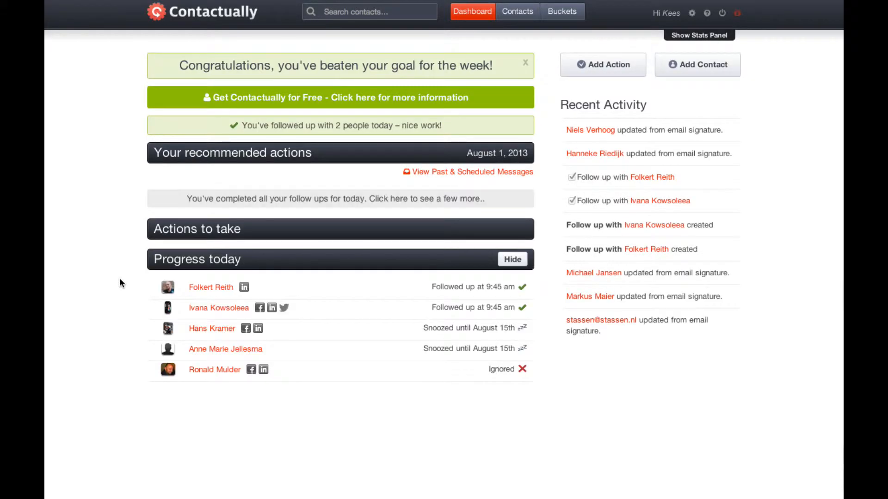
Show the recommended follow-up contacts and load a few more of them
left_click(358, 203)
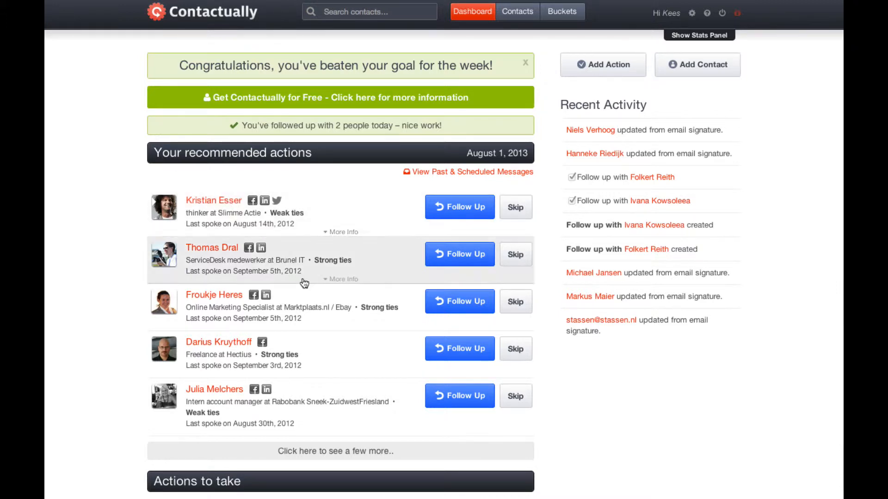
left_click(331, 452)
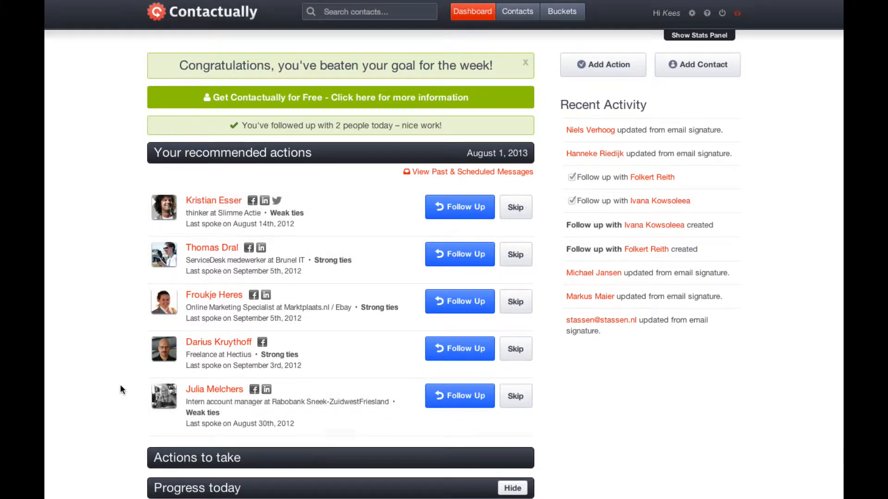
scroll(142, 372, "down", 4)
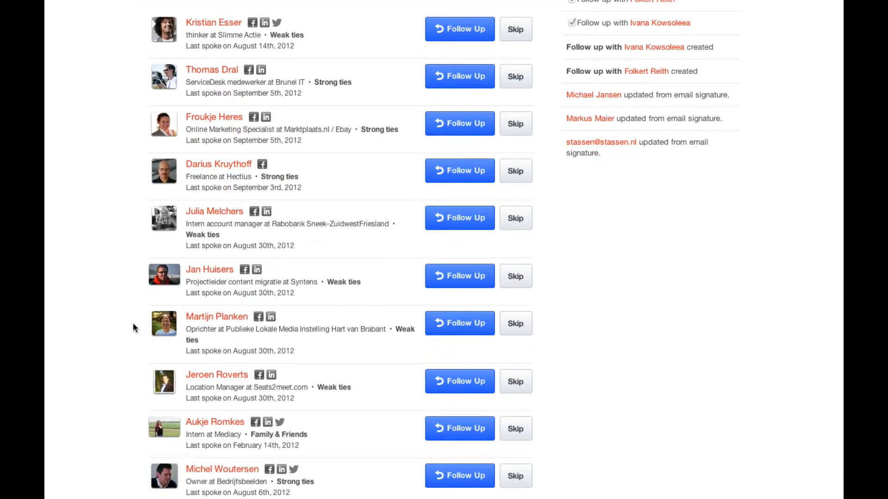
scroll(133, 328, "down", 3)
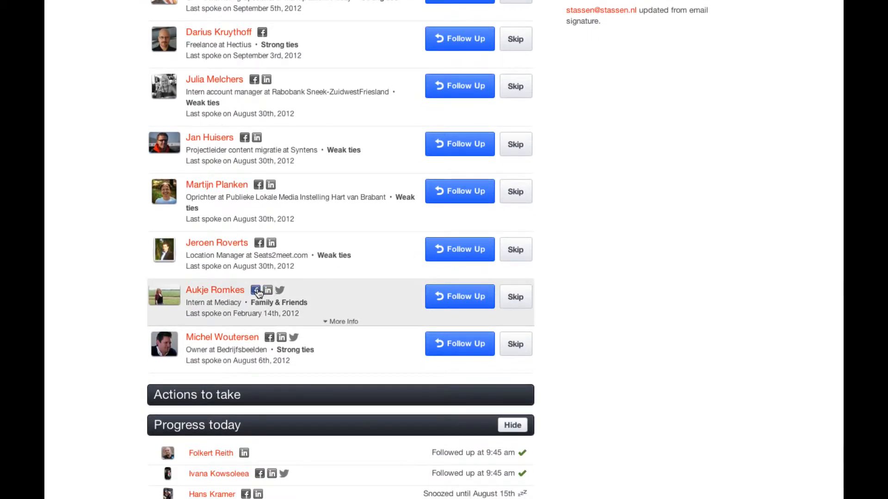
Open the contact's Facebook, LinkedIn and Twitter profiles in new tabs
left_click(257, 291)
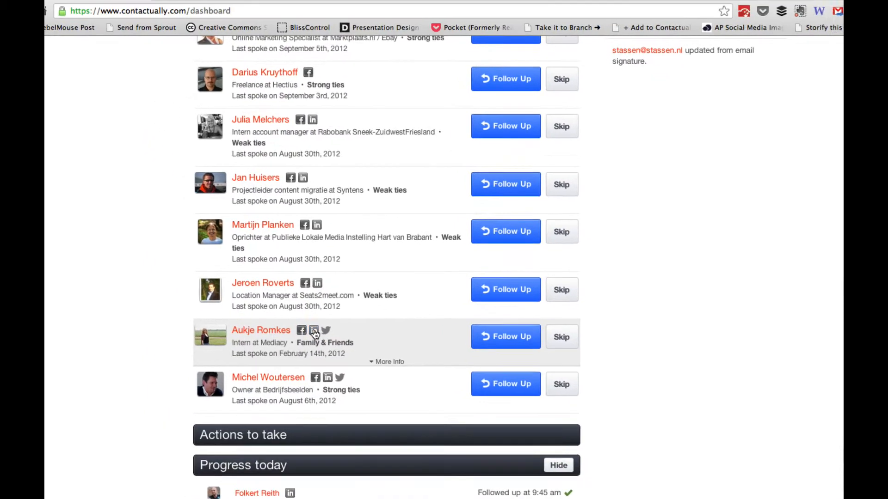
left_click(280, 291)
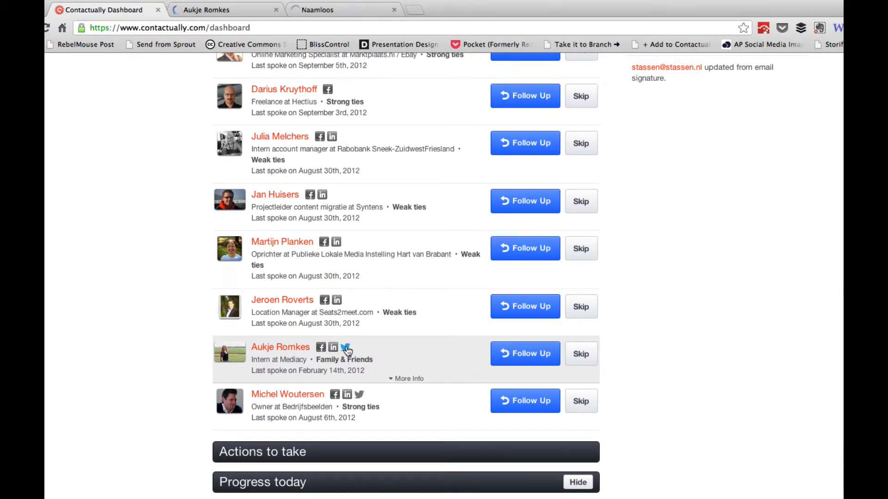
left_click(345, 349)
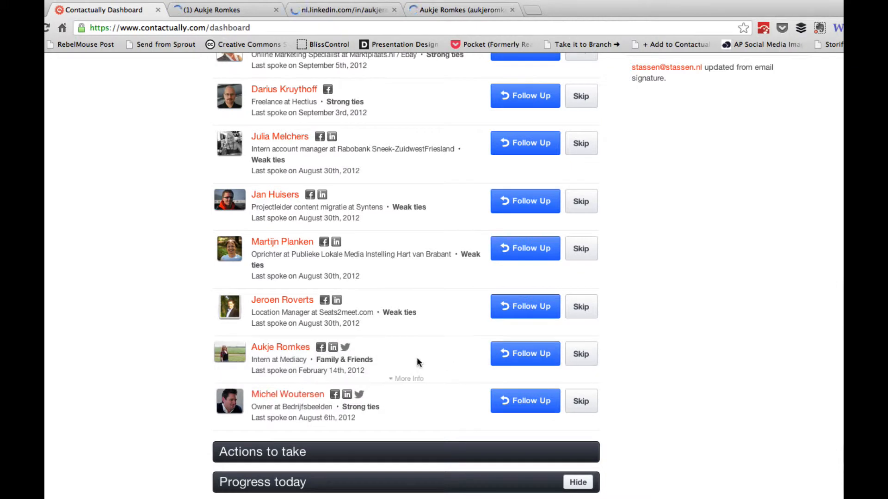
Scroll through the contact's Facebook profile, then close that tab
left_click(290, 350)
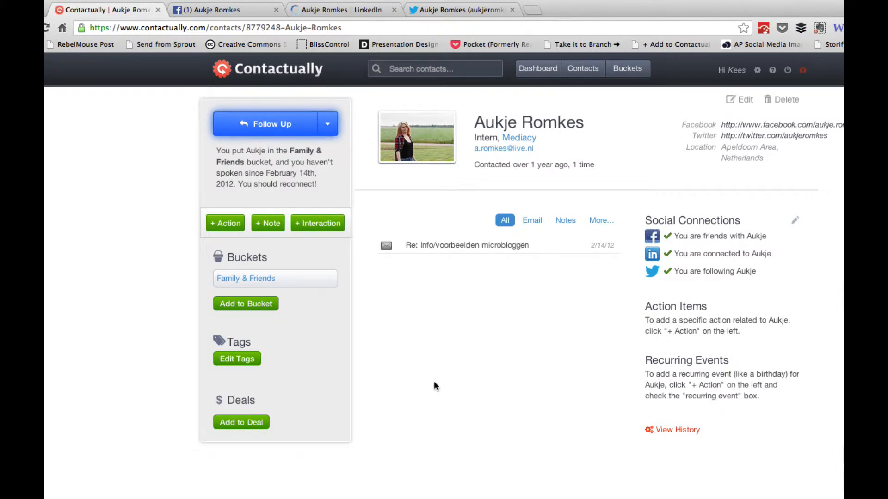
left_click(236, 12)
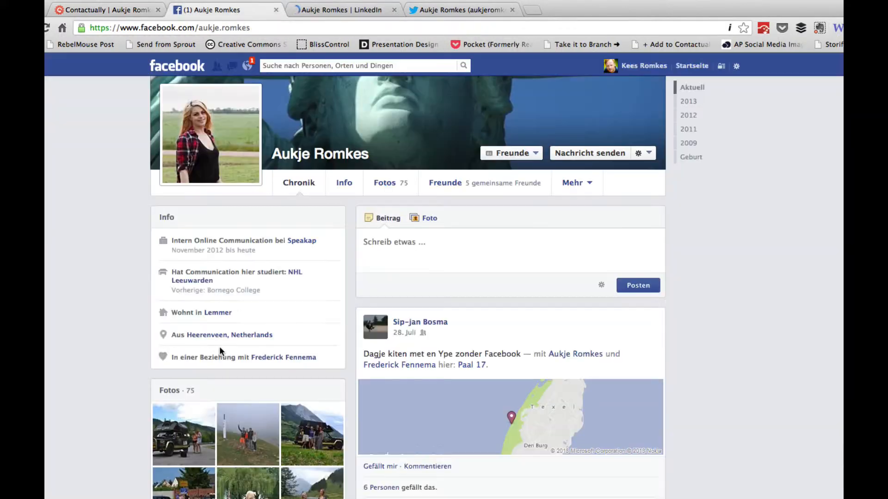
scroll(313, 368, "down", 3)
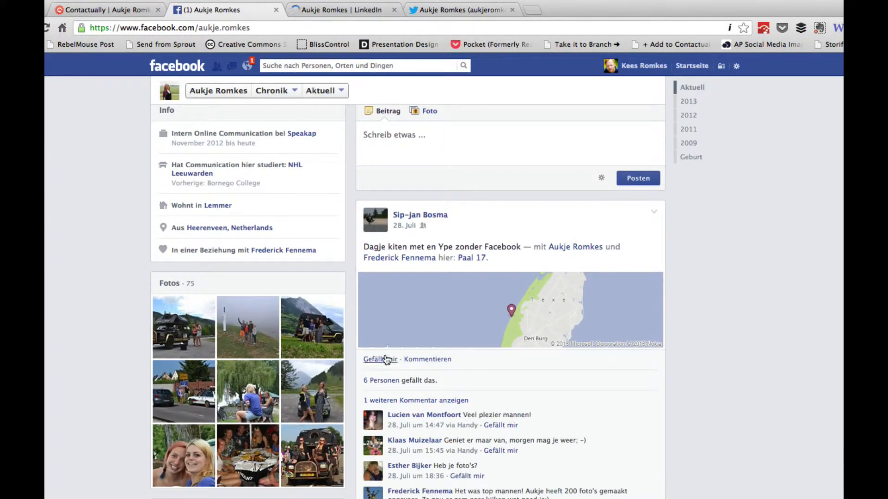
scroll(349, 373, "down", 10)
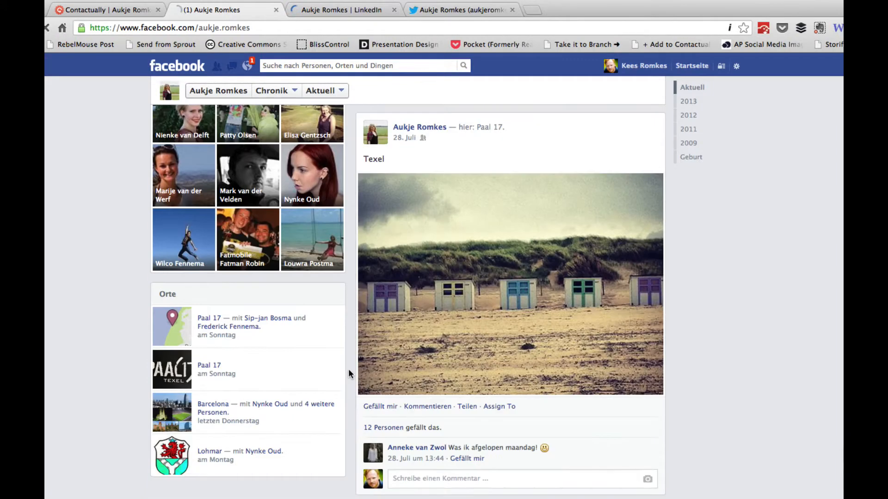
scroll(349, 373, "down", 3)
scroll(349, 374, "down", 2)
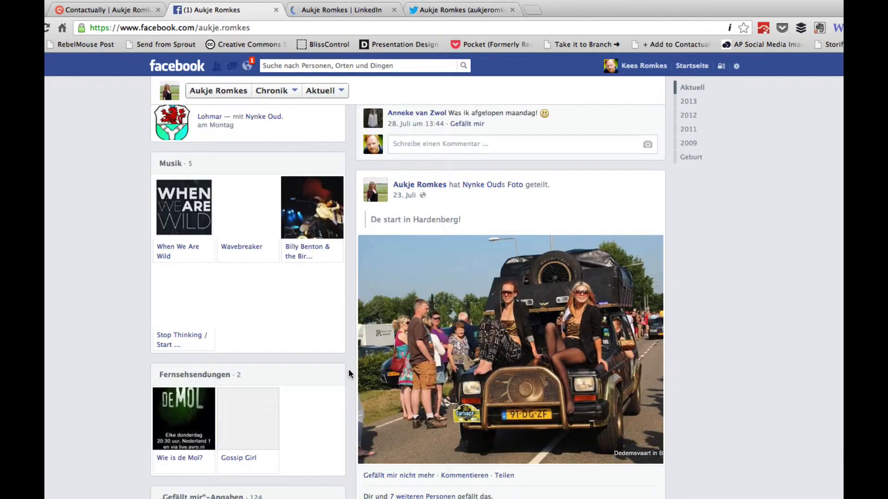
scroll(348, 368, "up", 15)
key("super+w")
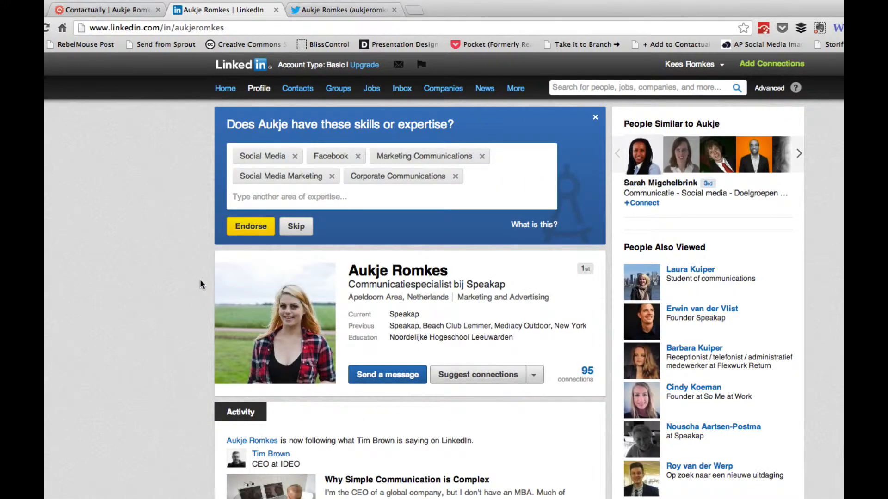
Skim the contact's LinkedIn profile and close it
scroll(199, 279, "down", 7)
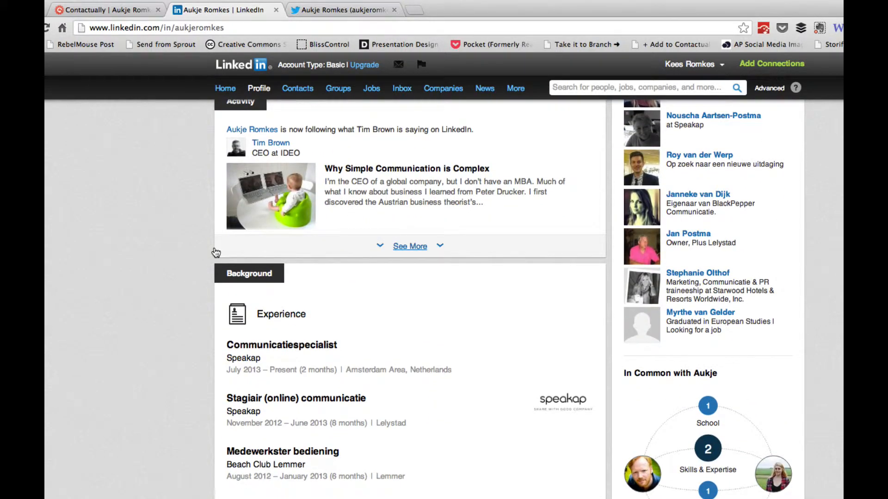
key("super+w")
scroll(208, 295, "down", 3)
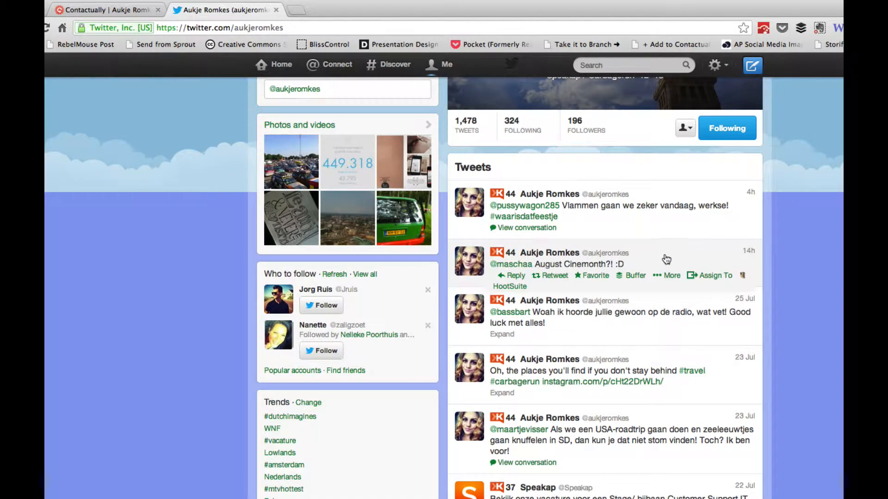
Scroll back up the contact's Twitter profile and close the tab
scroll(231, 332, "up", 3)
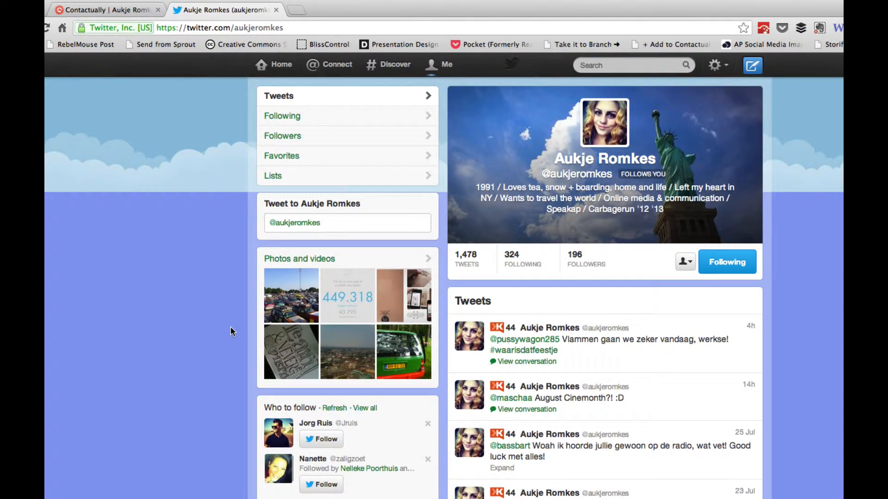
key("ctrl+w")
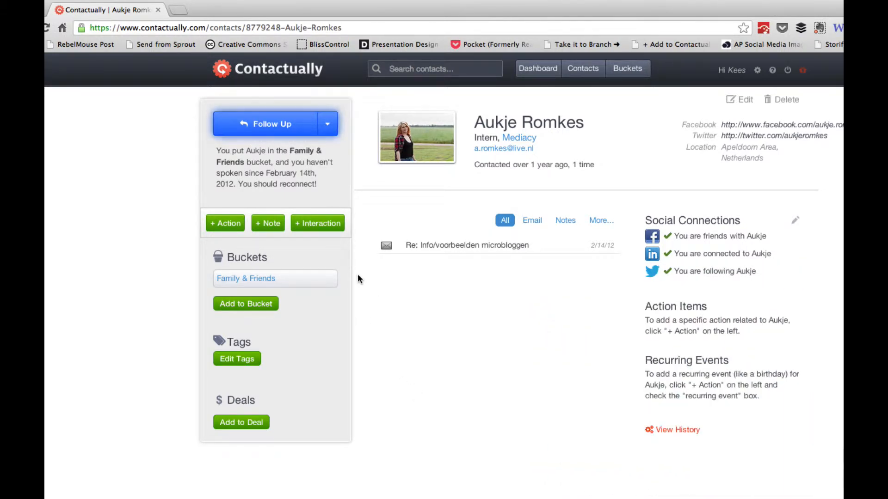
left_click(327, 124)
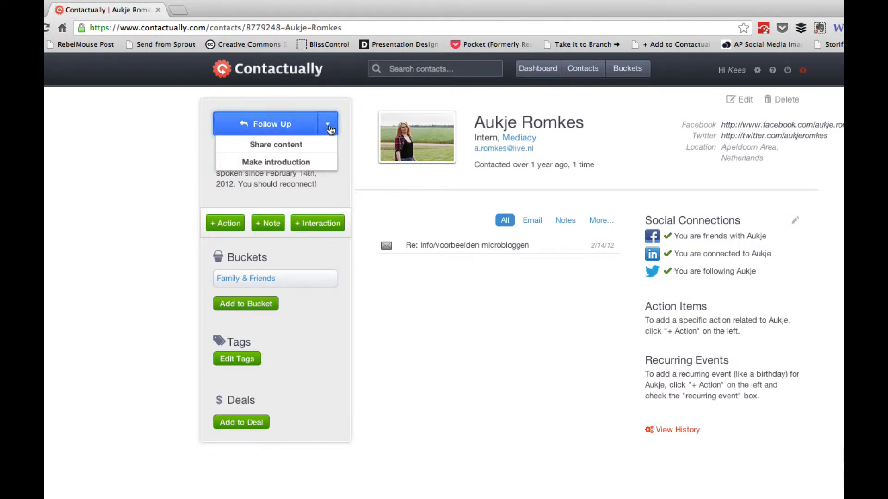
left_click(314, 148)
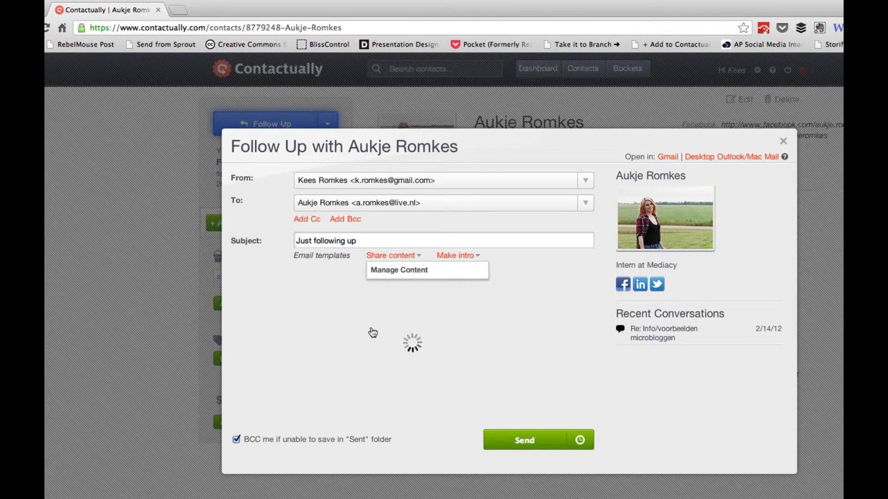
left_click(414, 272)
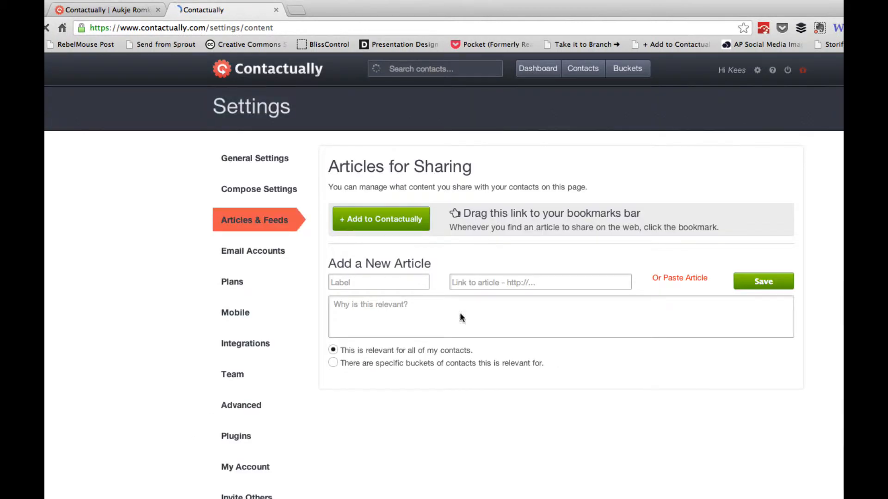
left_click(399, 282)
type("My blog")
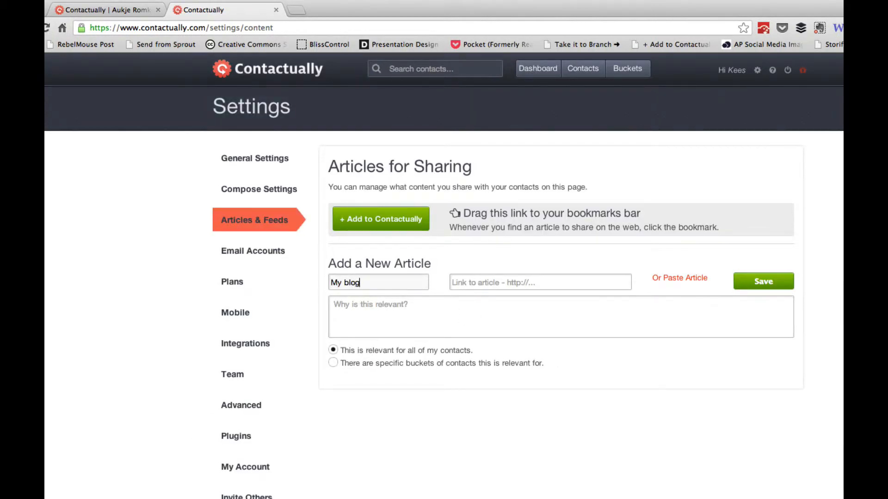
key("Tab")
type("http://www.")
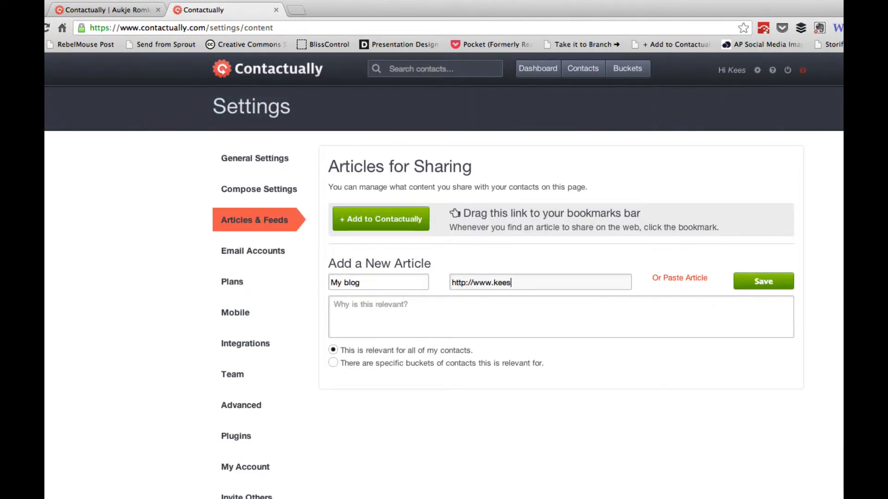
left_click(763, 282)
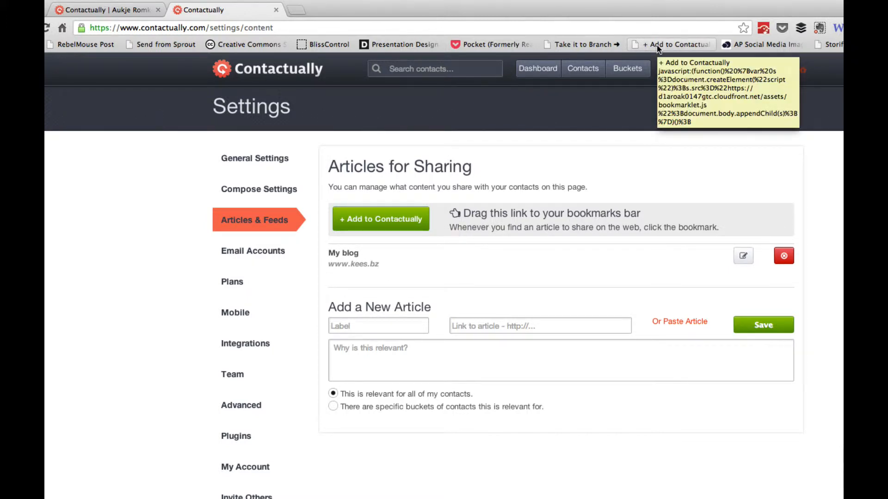
Search TechCrunch for 'berlin' and open the Berlin Meetup + Pitchoff event page
key("ctrl+t")
type("tec")
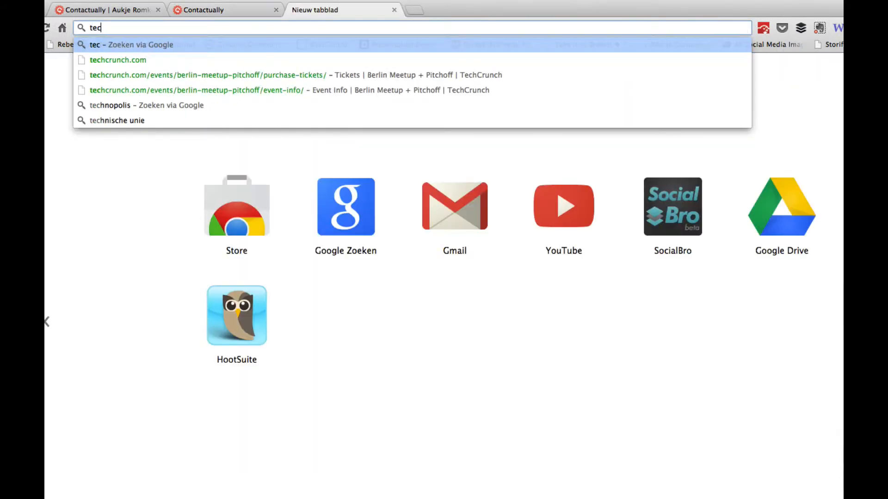
key("Down")
key("Return")
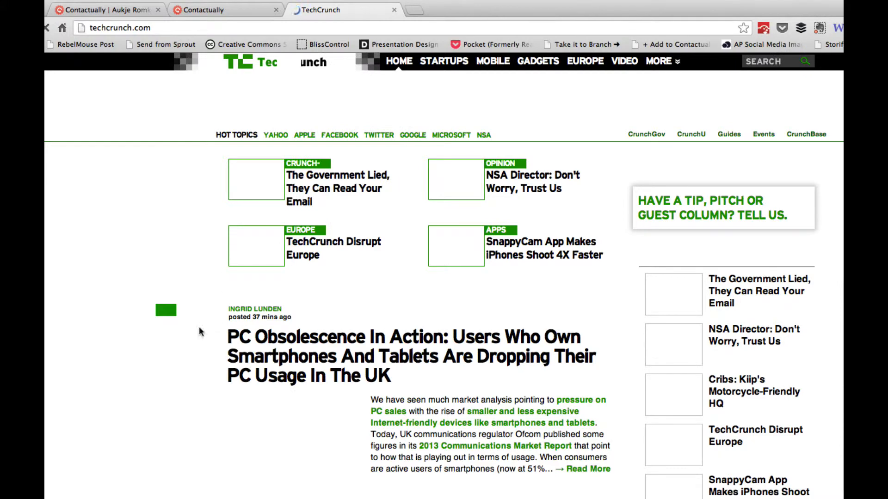
left_click(769, 61)
type("berlin")
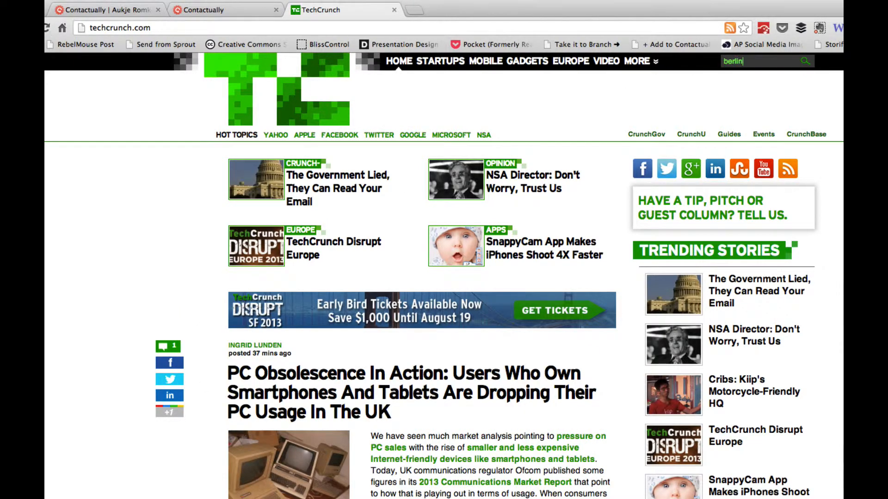
key("Return")
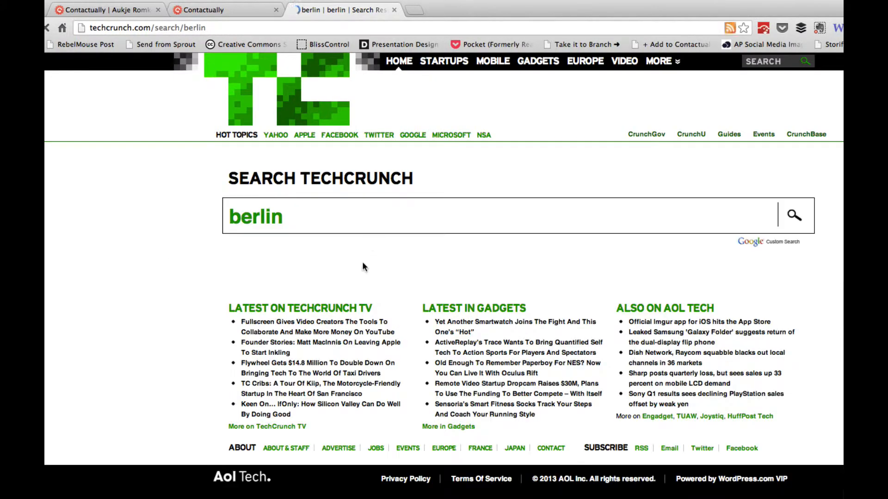
scroll(201, 266, "down", 3)
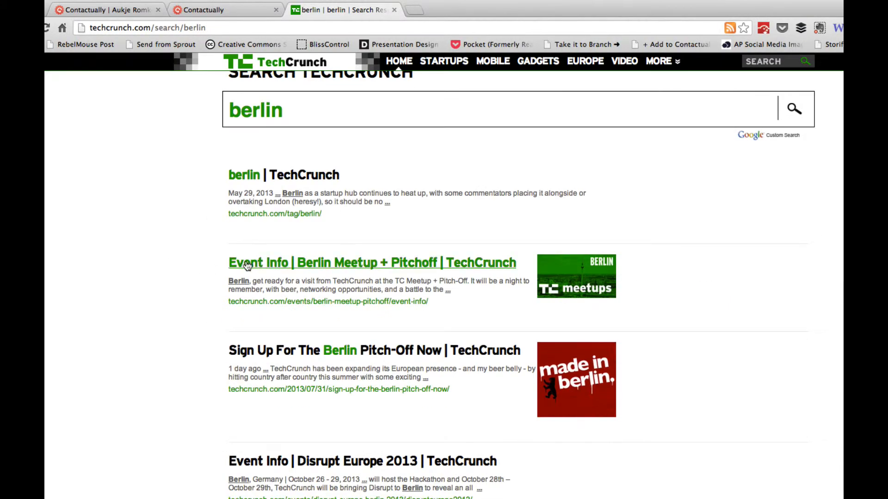
left_click(276, 262)
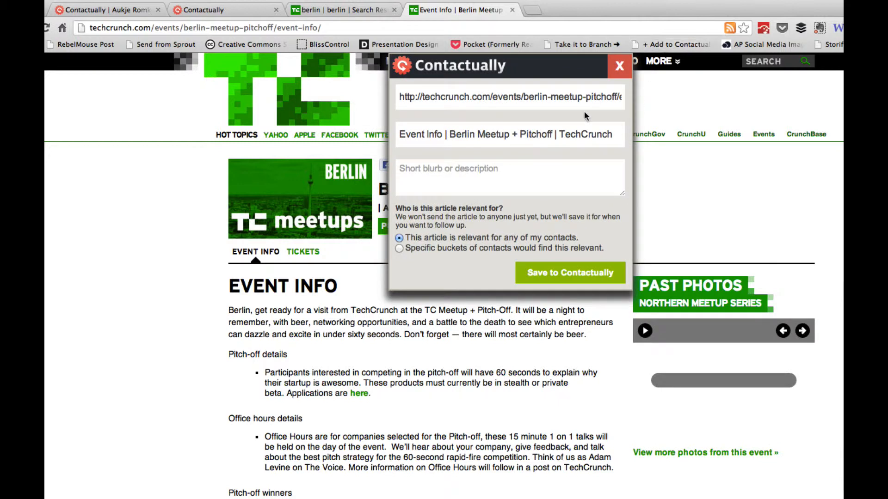
Save the event to Contactually with the note 'are you coming here?' and close the tabs
left_click(510, 172)
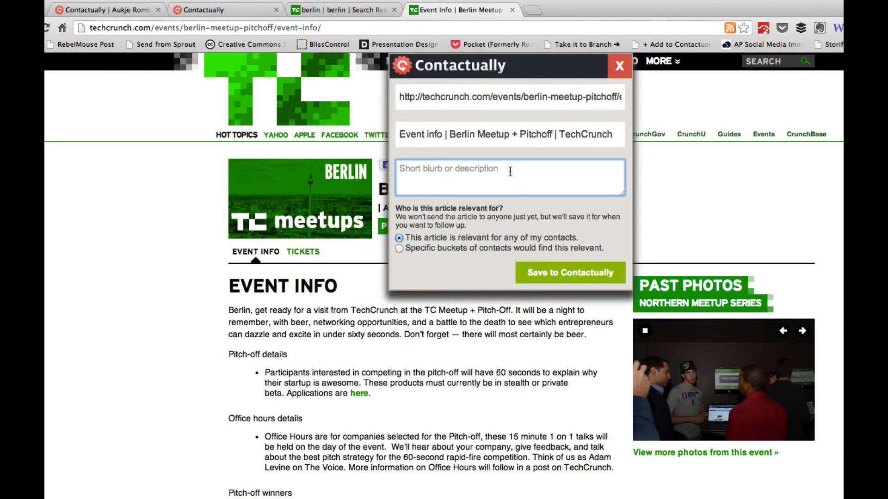
type("are you co")
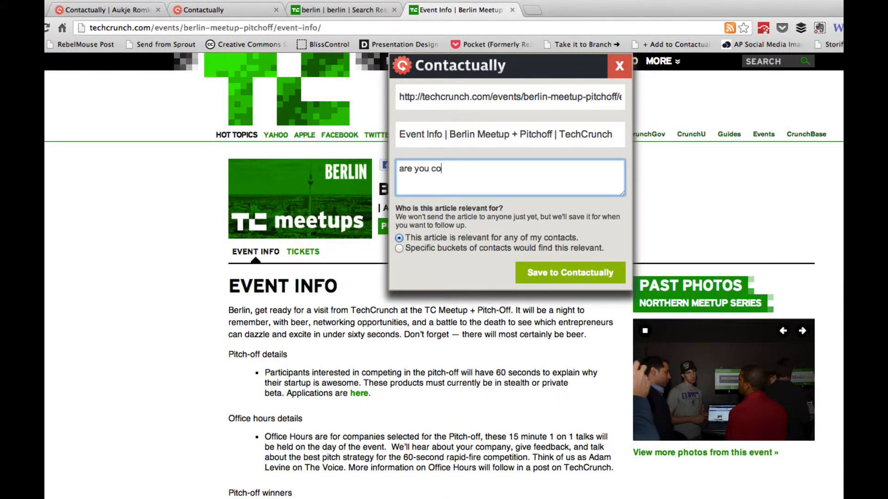
type("ming here?")
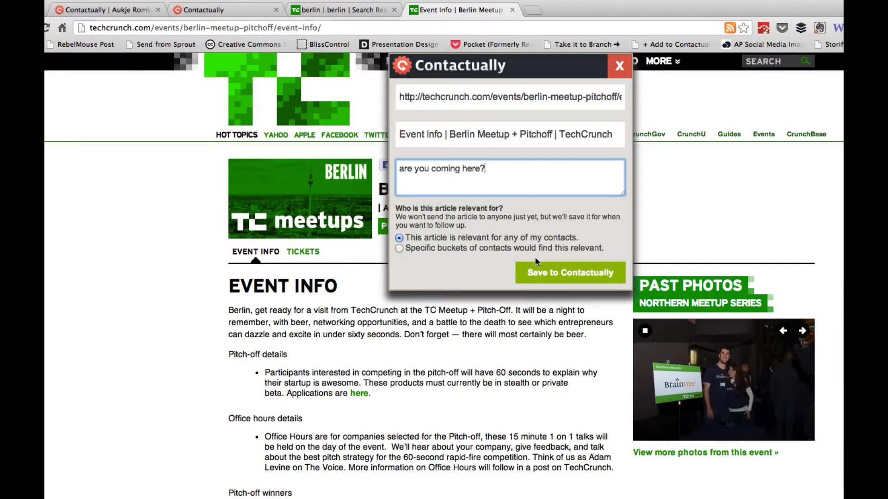
left_click(556, 275)
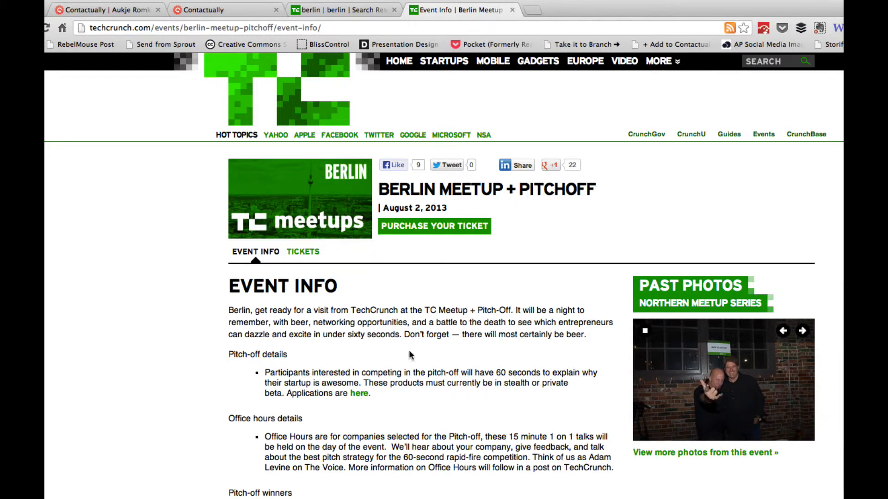
key("super+w")
key("super+w")
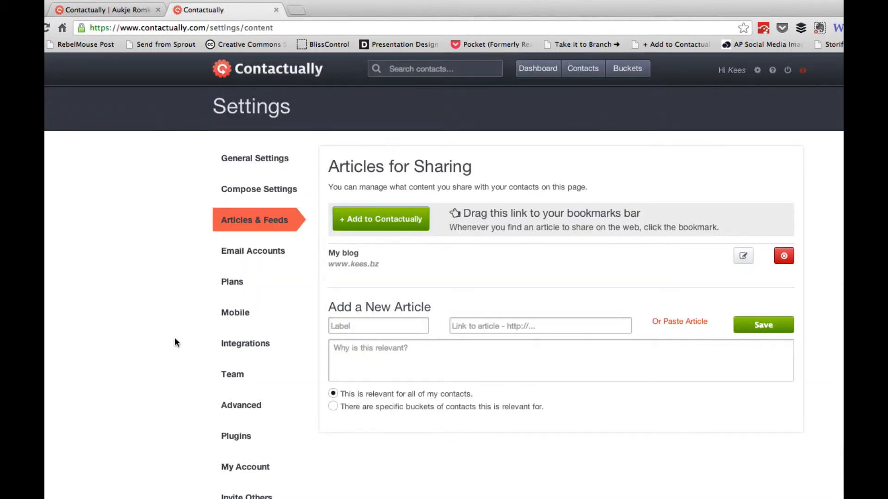
Show more recommended follow-ups, preview the Brunel IT follow-up, and open the Marktplaats contact's profile
left_click(234, 230)
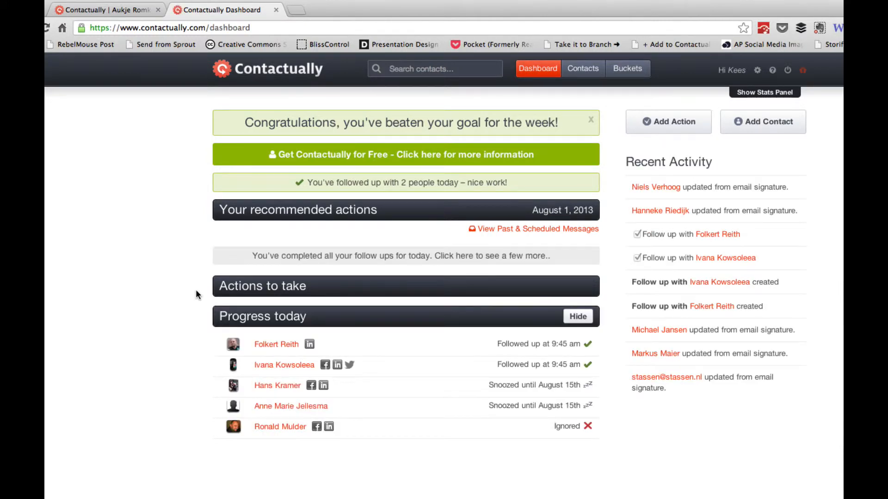
left_click(394, 257)
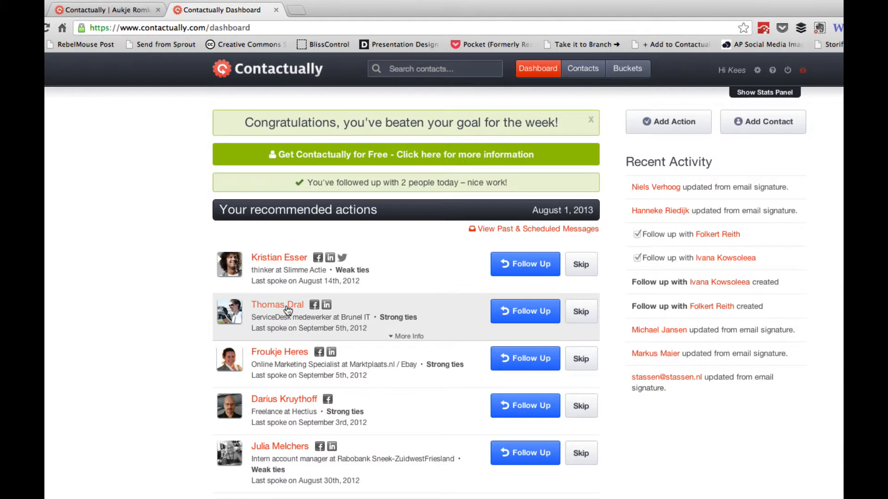
left_click(538, 312)
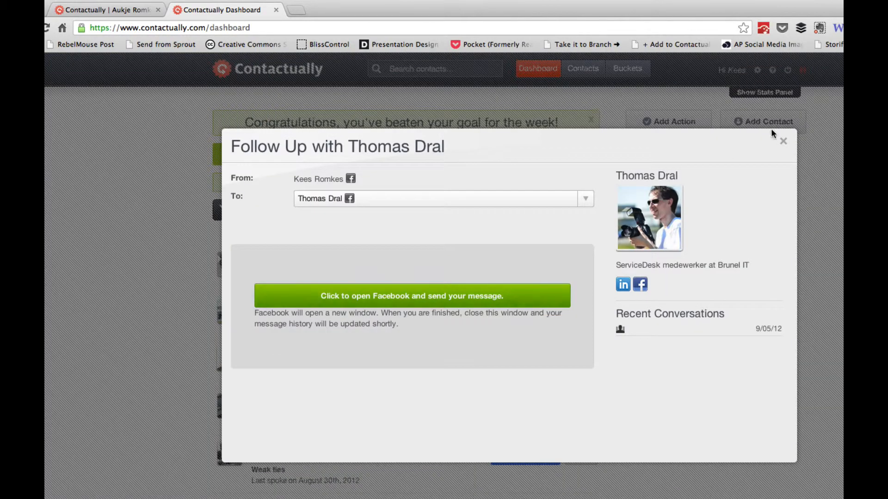
left_click(781, 146)
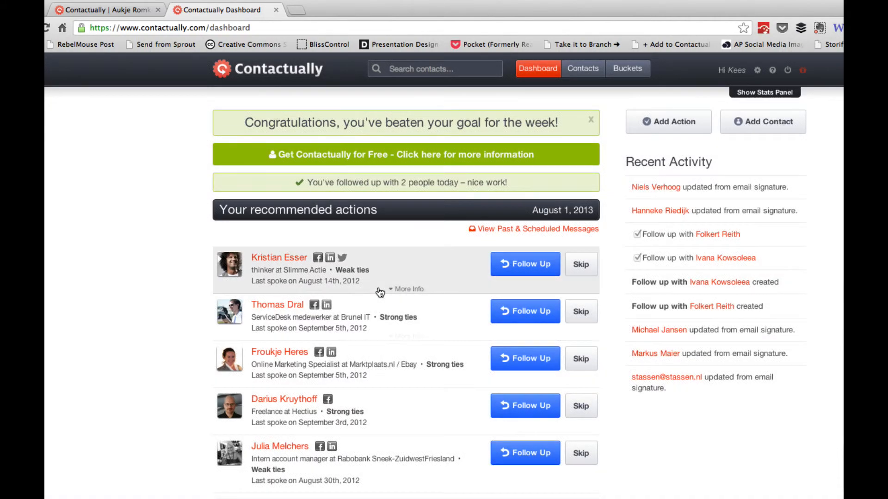
left_click(390, 357)
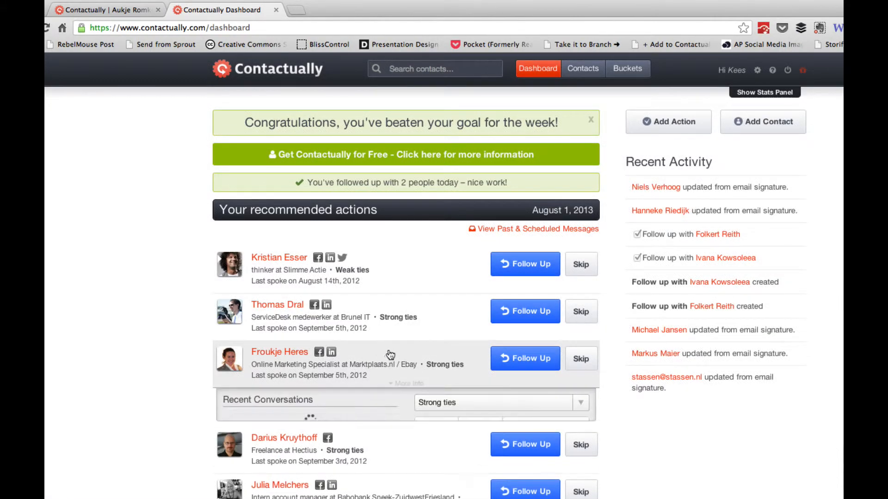
left_click(280, 354)
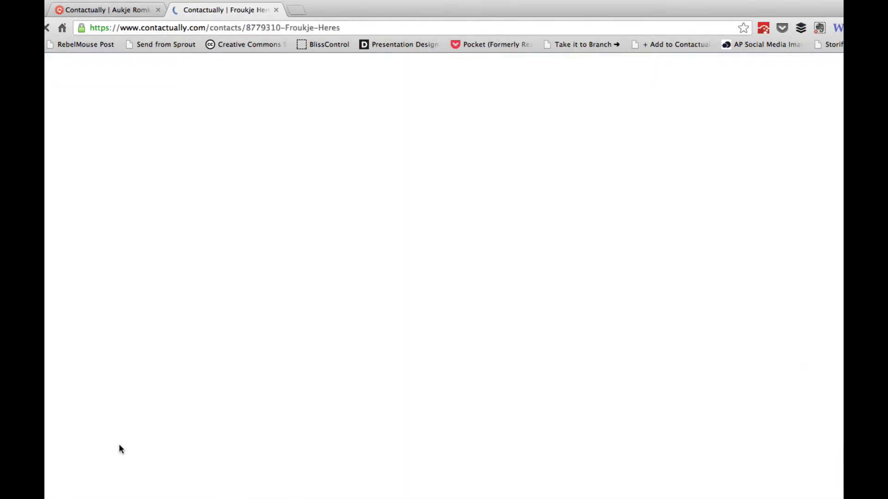
left_click(327, 124)
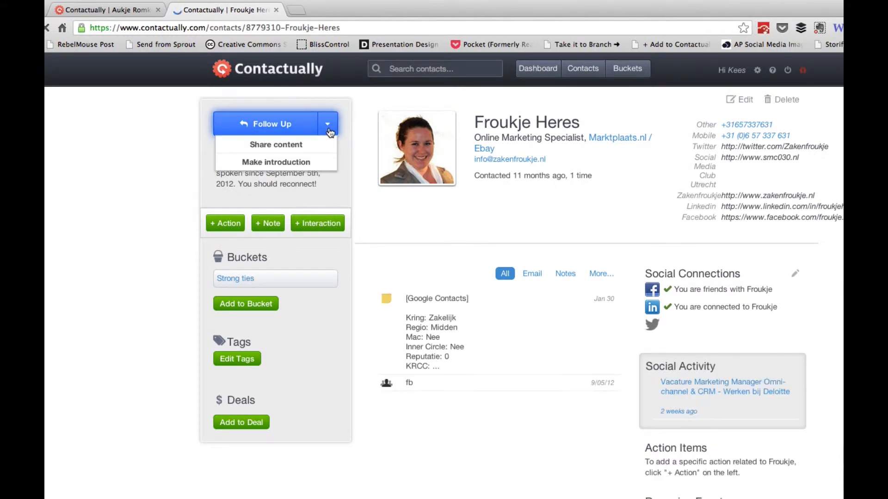
left_click(294, 150)
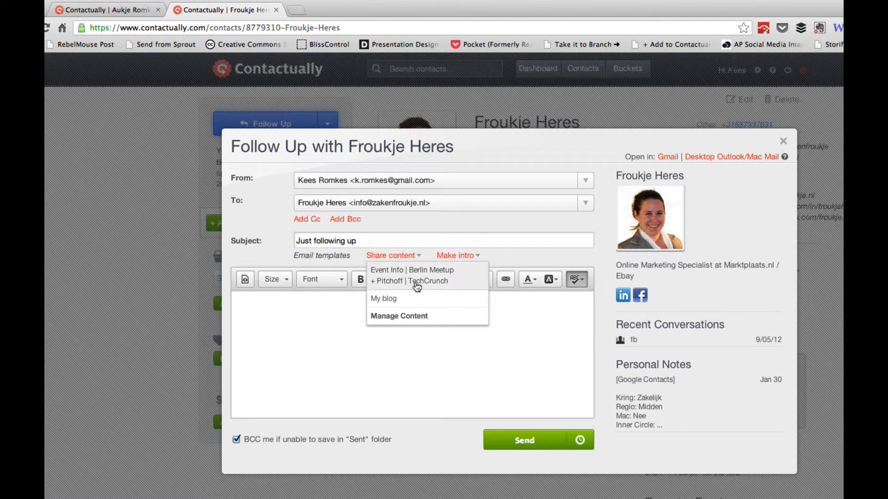
left_click(416, 286)
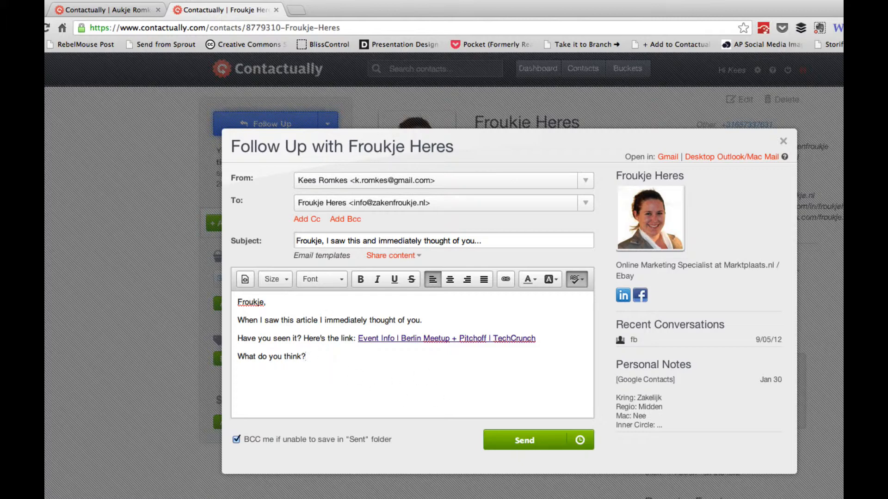
type("You might want to join me there?")
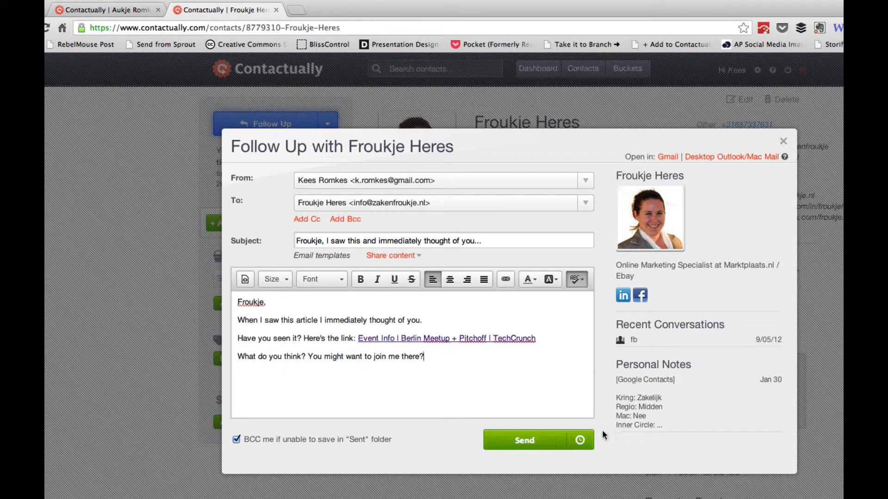
left_click(580, 440)
left_click(668, 157)
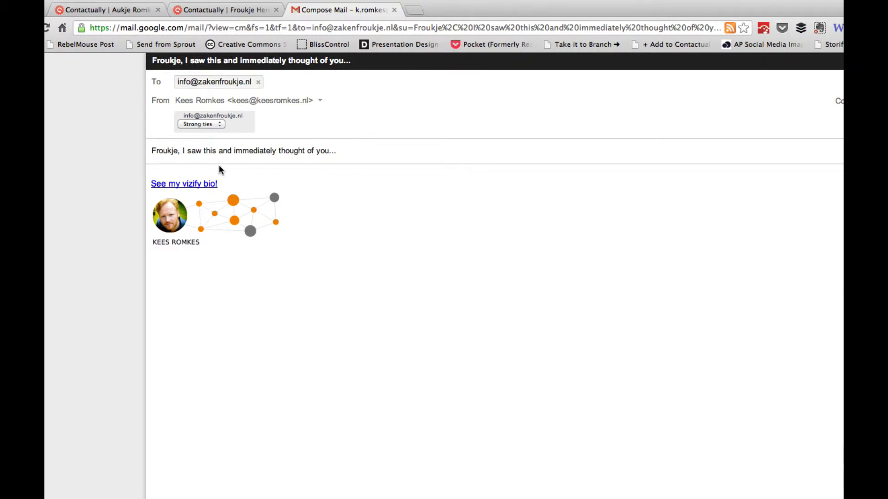
left_click(393, 9)
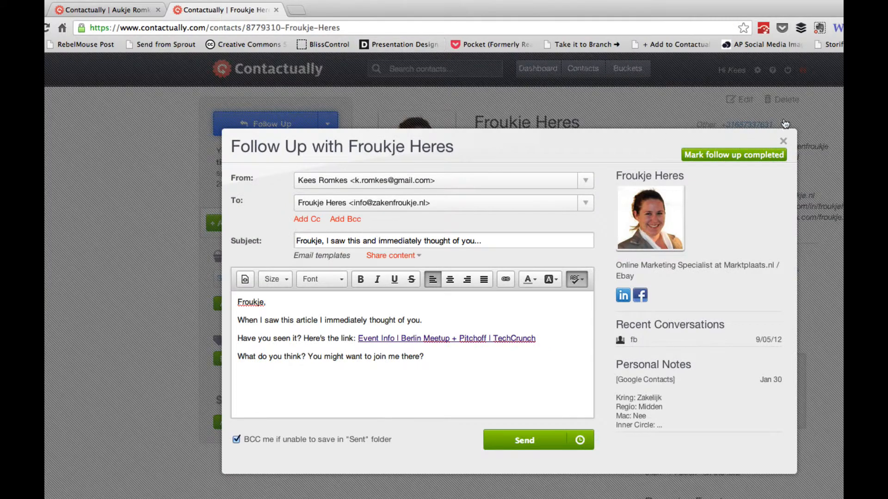
left_click(784, 141)
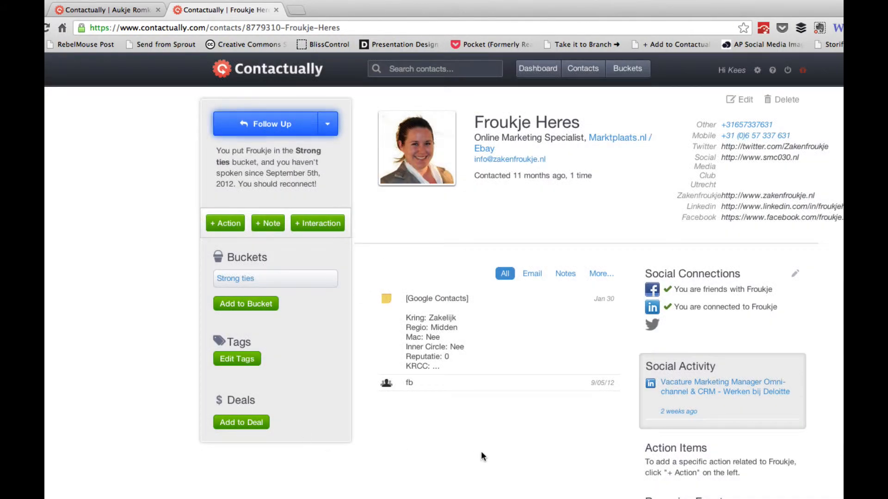
left_click(328, 124)
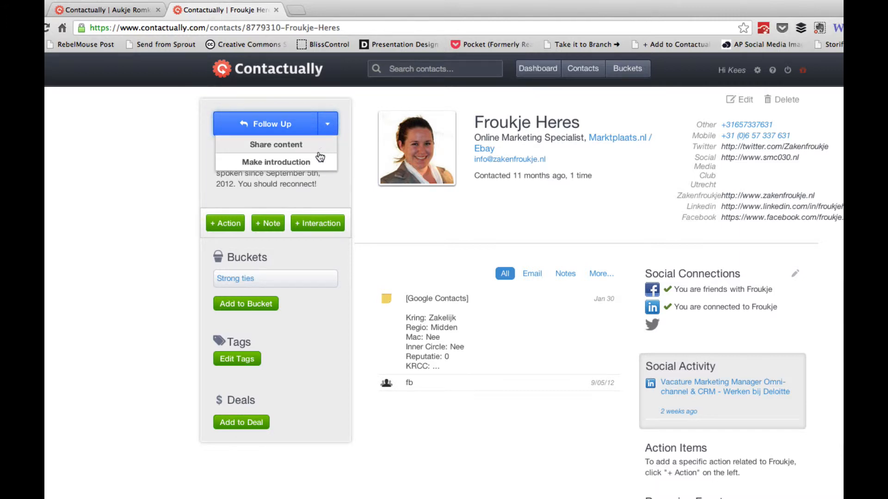
left_click(276, 161)
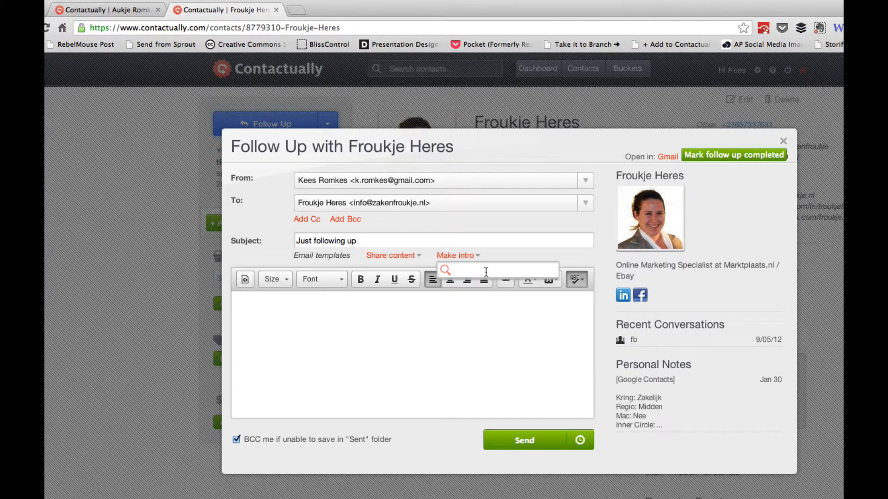
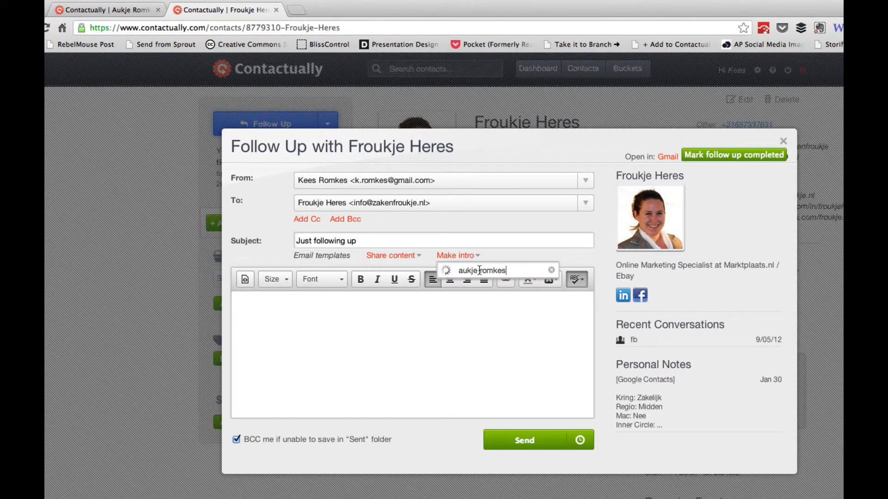
left_click(487, 283)
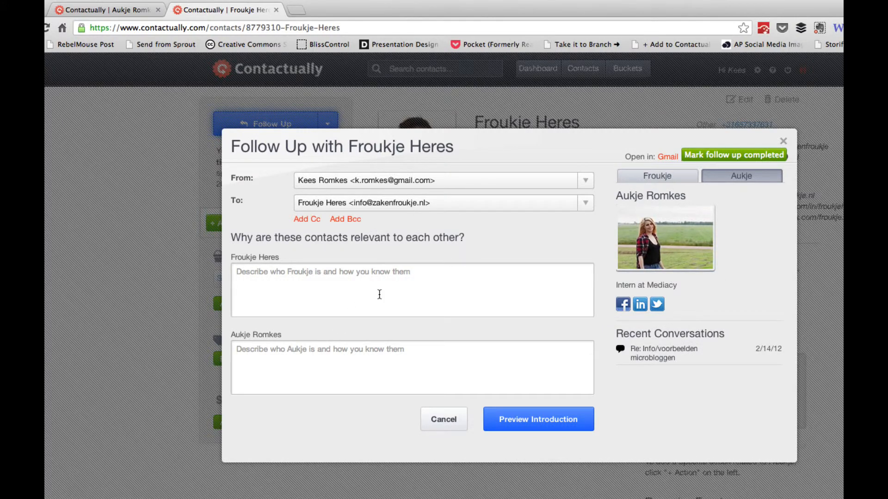
left_click(379, 294)
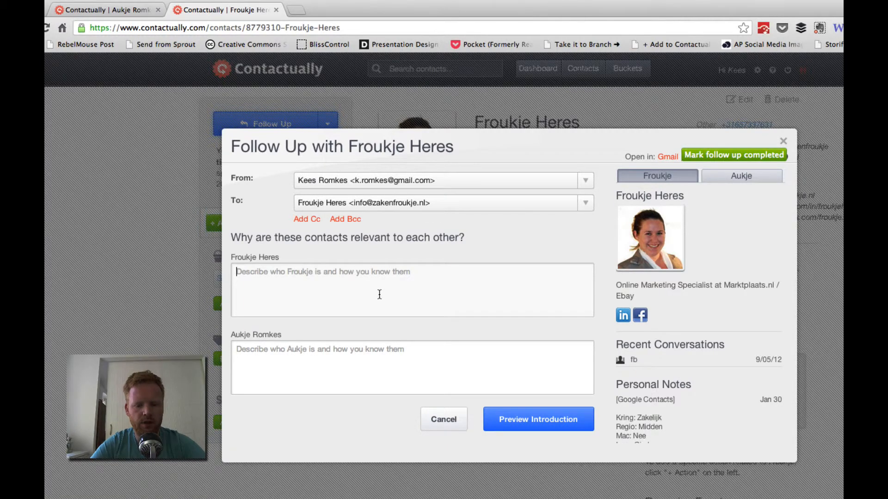
type("lorem")
left_click(377, 384)
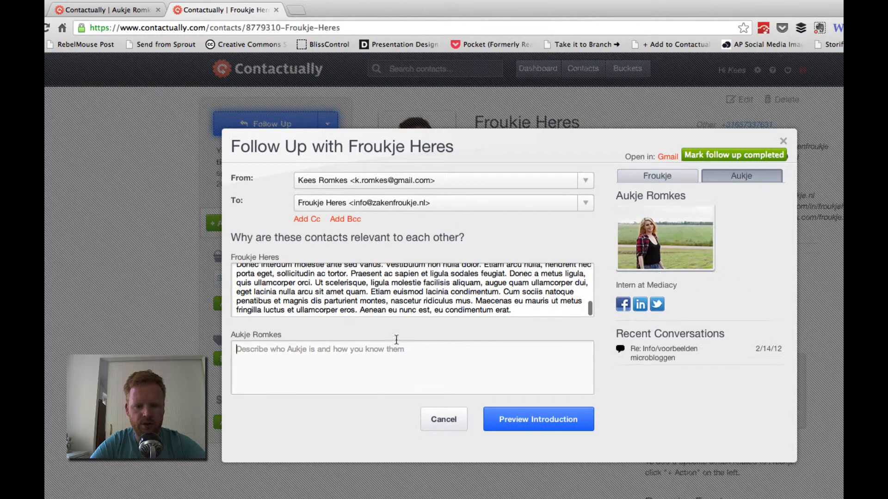
type("lorem")
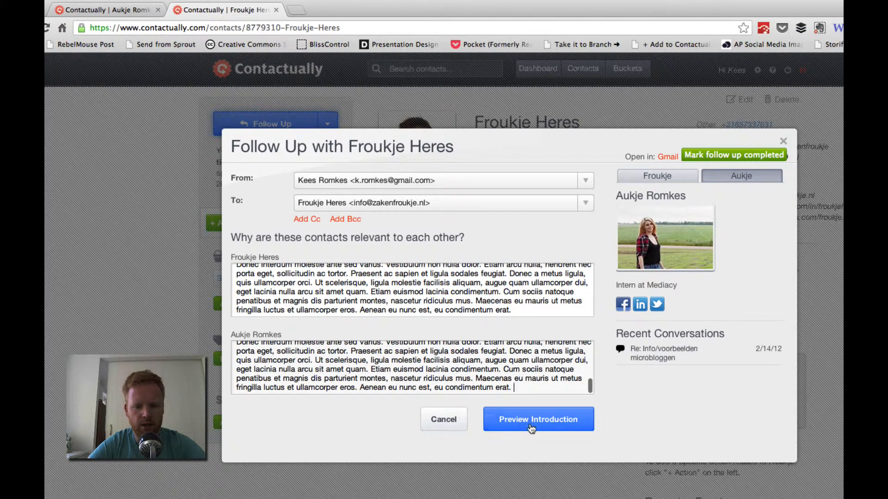
left_click(535, 421)
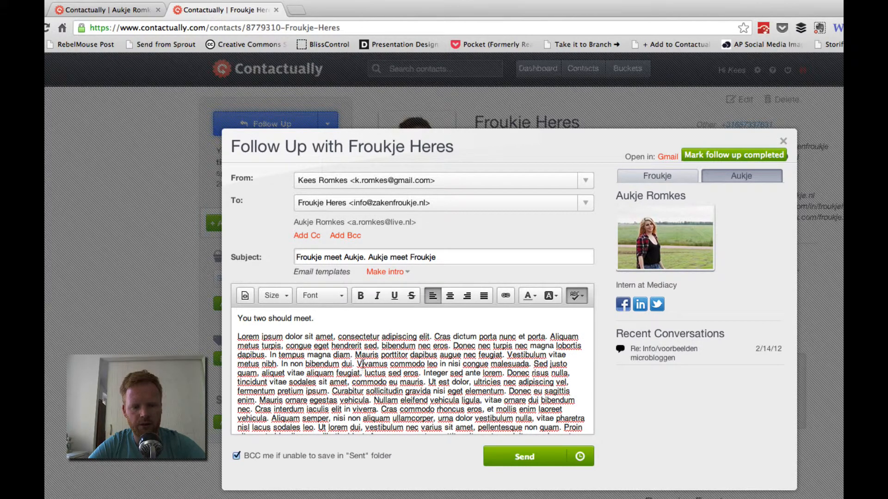
scroll(456, 392, "down", 10)
scroll(457, 393, "up", 5)
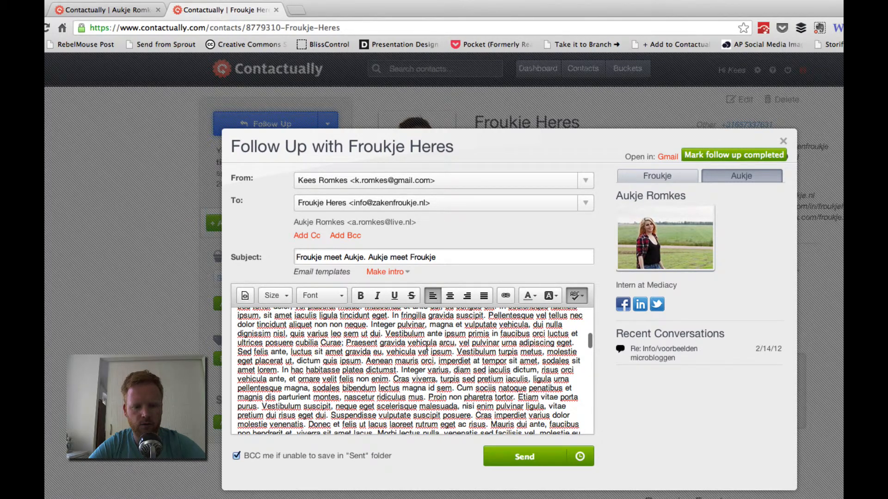
scroll(408, 354, "up", 5)
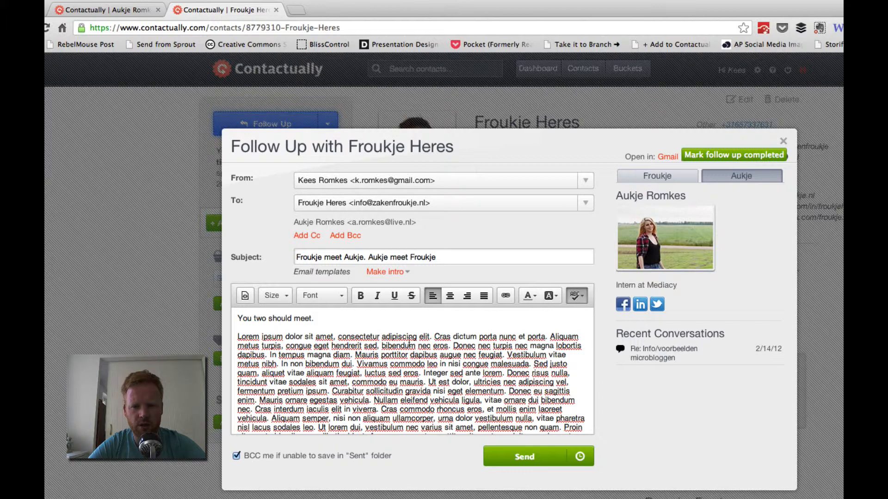
left_click(783, 143)
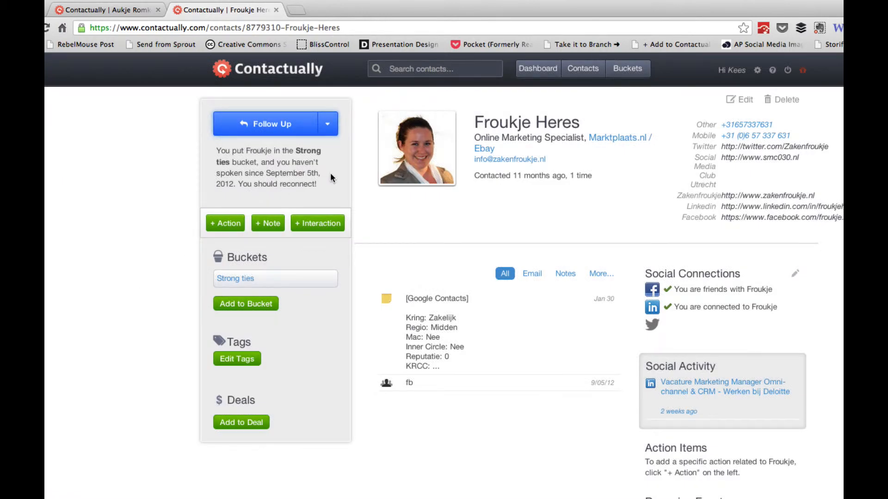
Return to the Contactually dashboard from the contact page
left_click(277, 69)
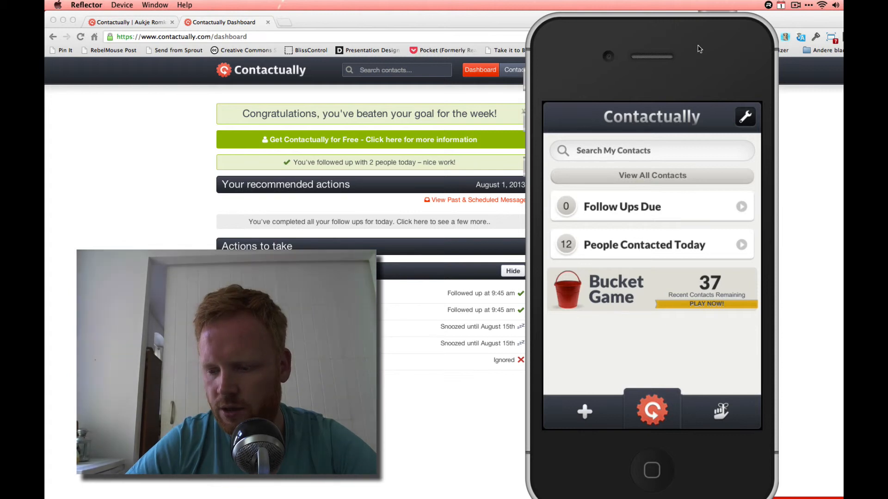
Search the iPhone app's contacts by a contact's first name, then bring the web dashboard forward
type("A")
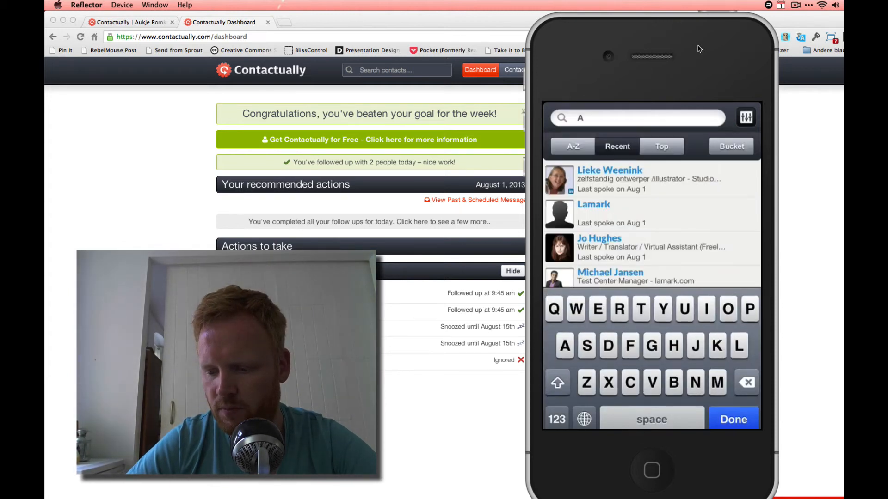
type("ukje")
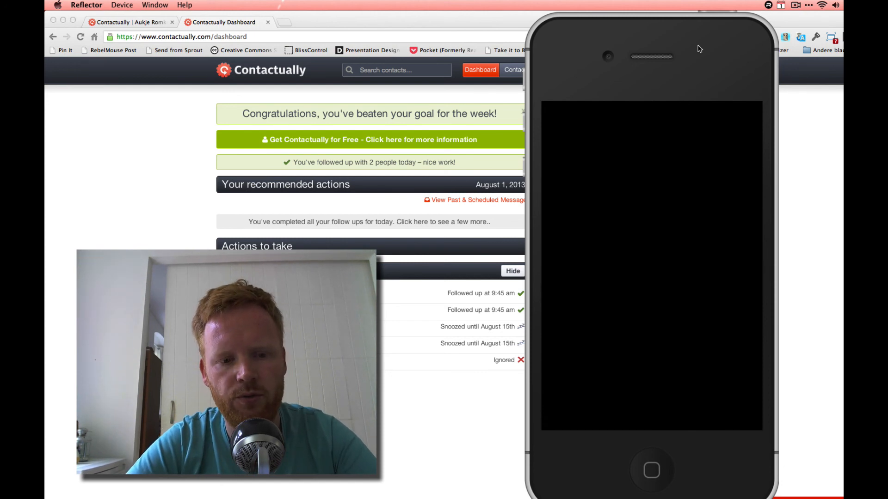
left_click(169, 206)
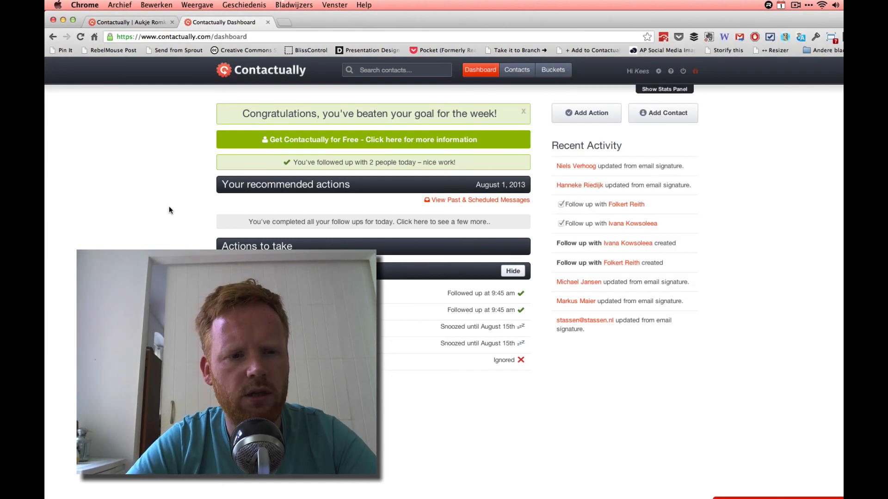